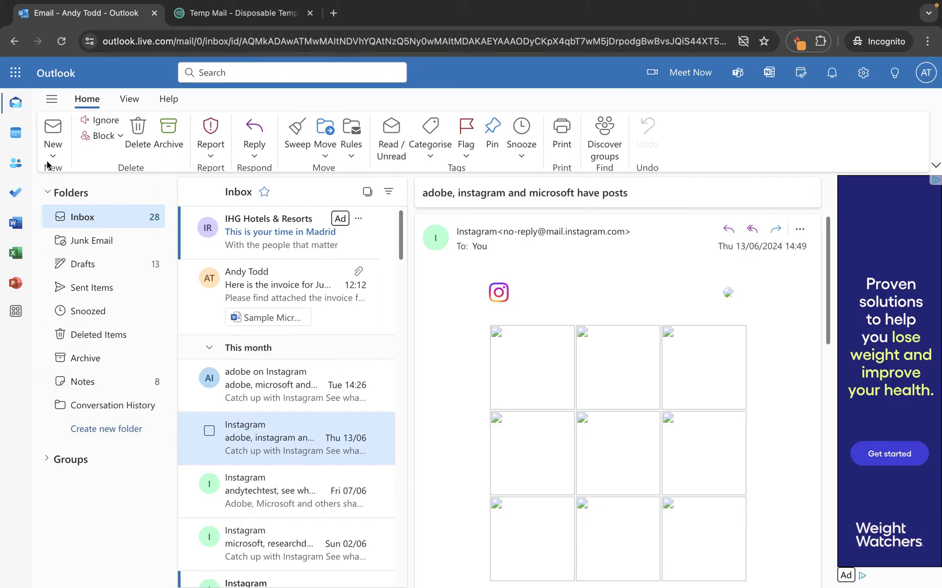
# Toggle the folder pane's visibility and examine its Folders and Groups sections by collapsing and expanding them.
pyautogui.click(51, 106)
pyautogui.click(50, 106)
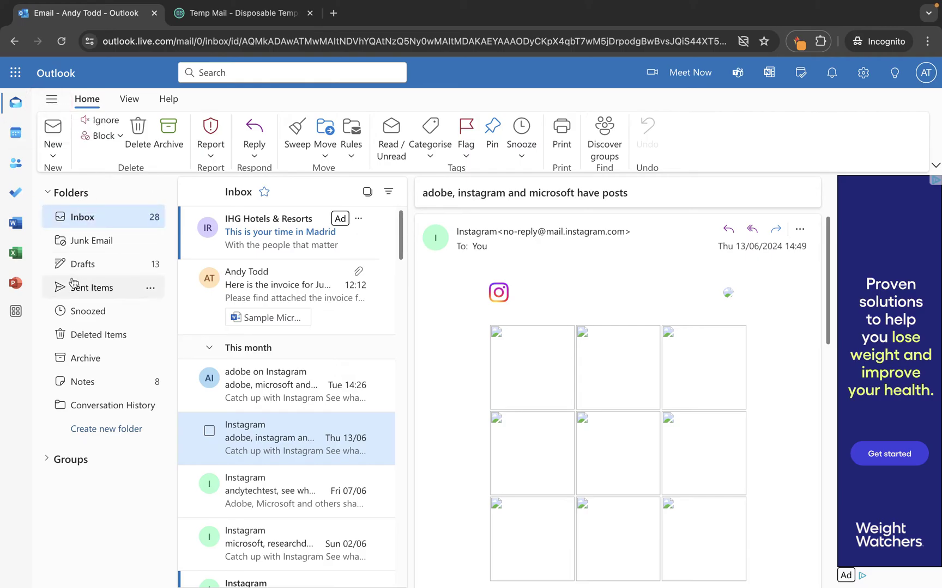
pyautogui.click(63, 196)
pyautogui.click(62, 229)
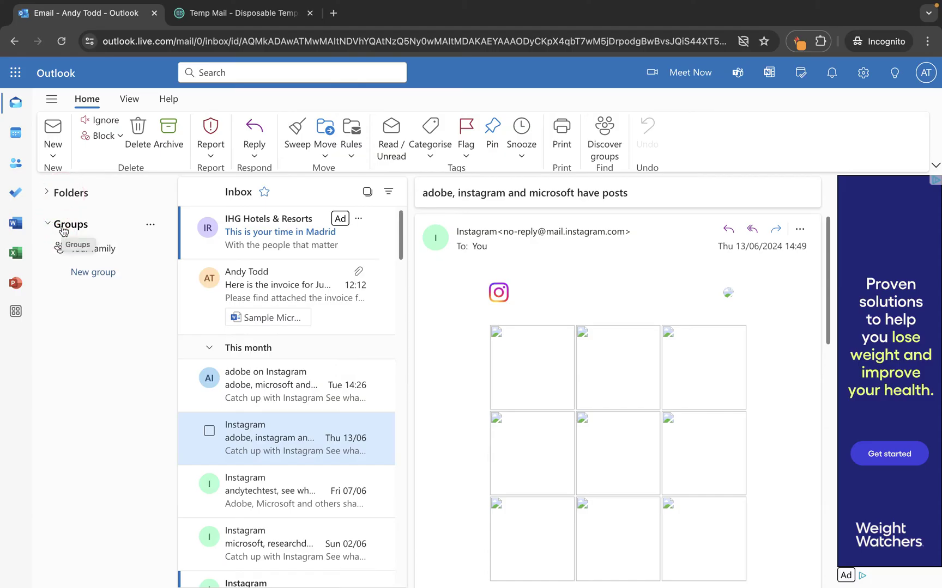
pyautogui.click(63, 230)
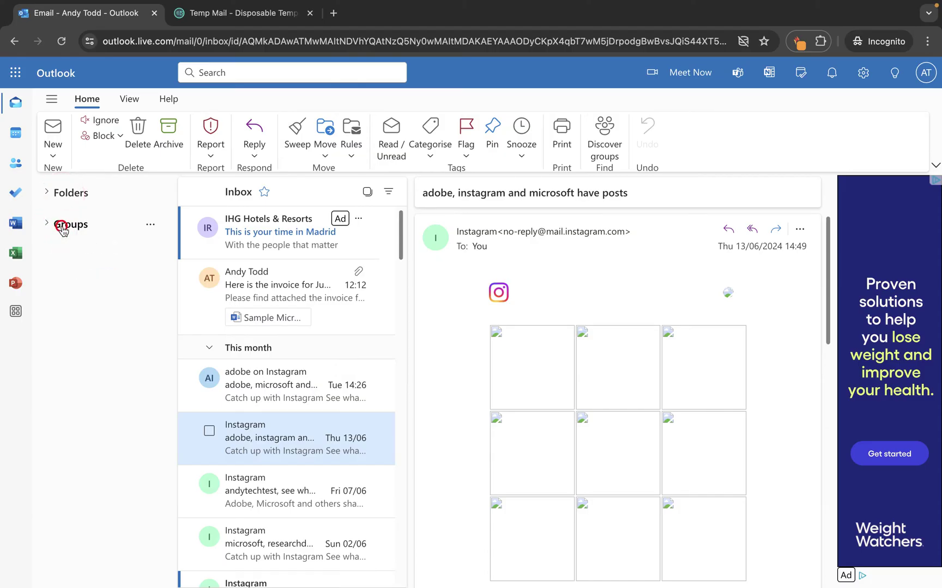
pyautogui.click(79, 194)
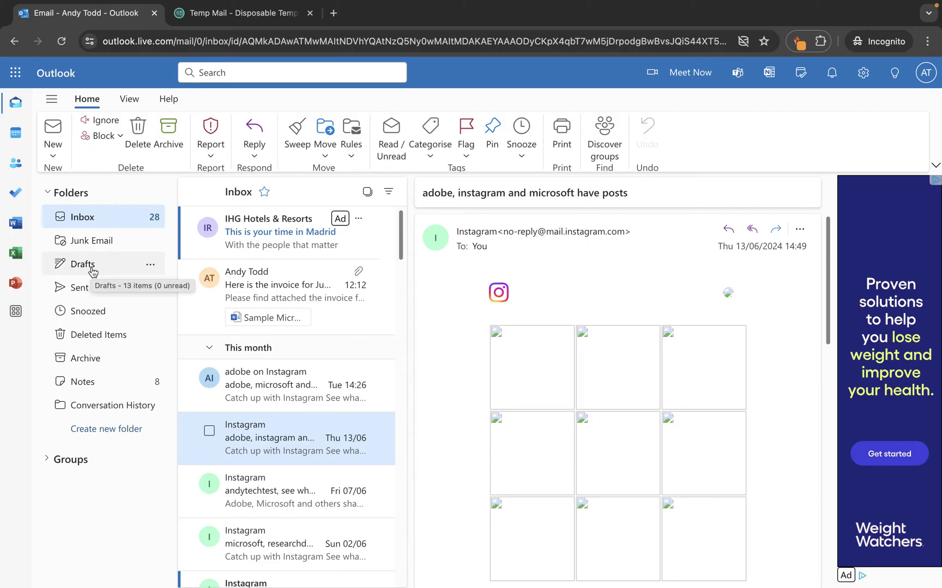
# Show the Inbox and examine the folder options available for the Inbox and Snoozed folders.
pyautogui.click(85, 220)
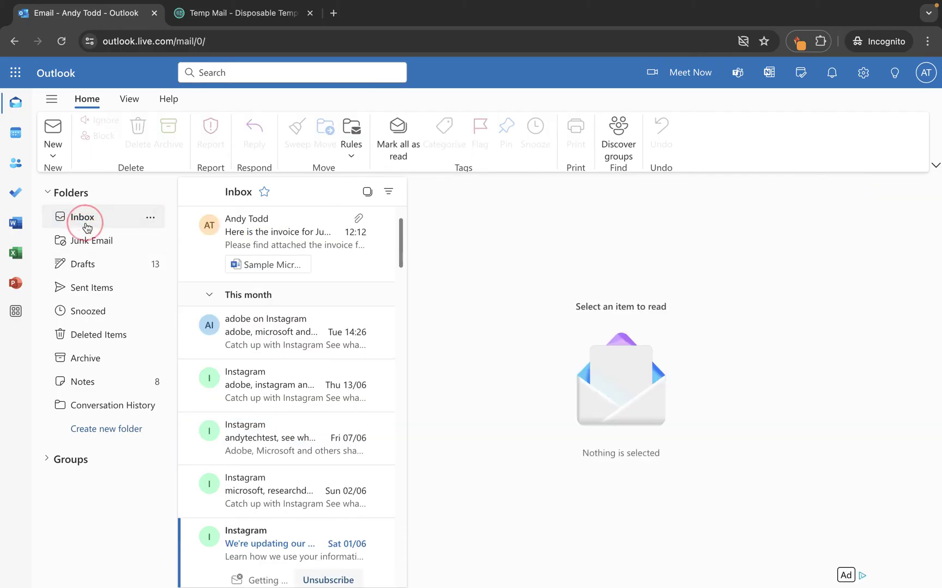
pyautogui.rightClick(85, 224)
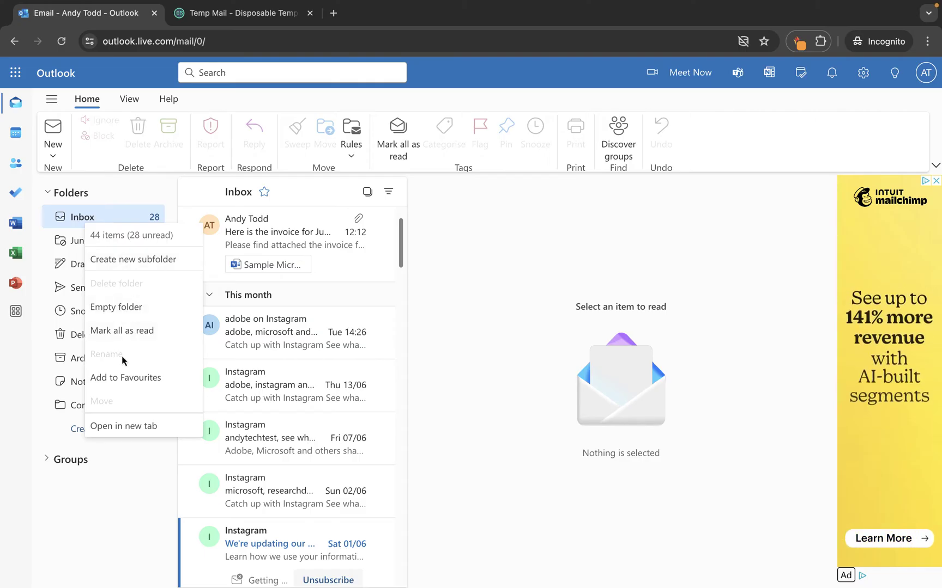
pyautogui.rightClick(75, 310)
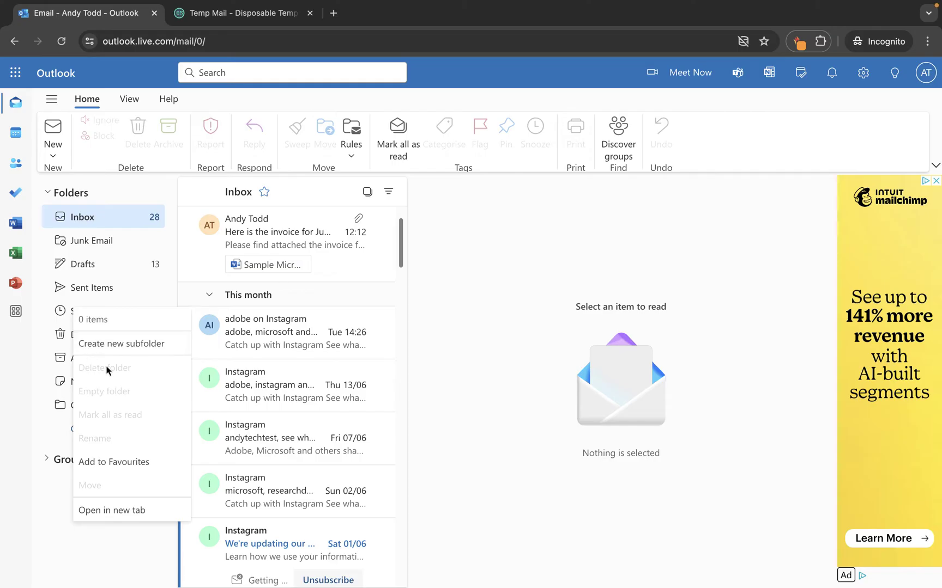
pyautogui.click(66, 530)
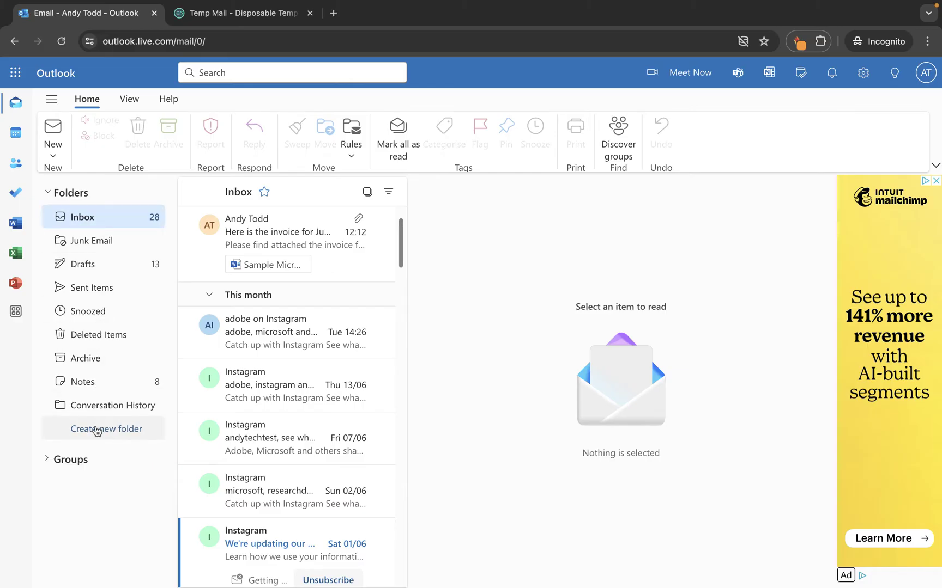
pyautogui.click(61, 228)
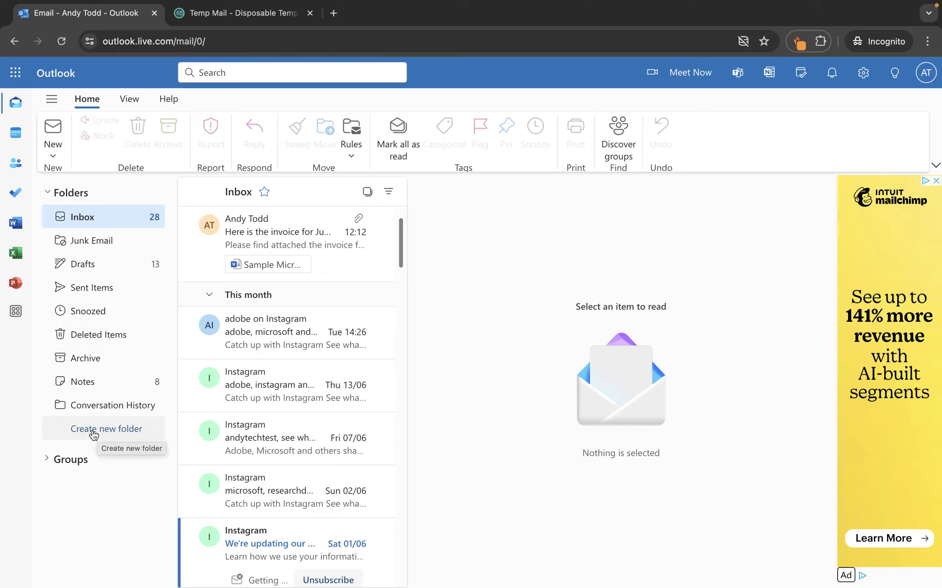
# Create a new main mail folder named 2024 and show its contents.
pyautogui.click(92, 430)
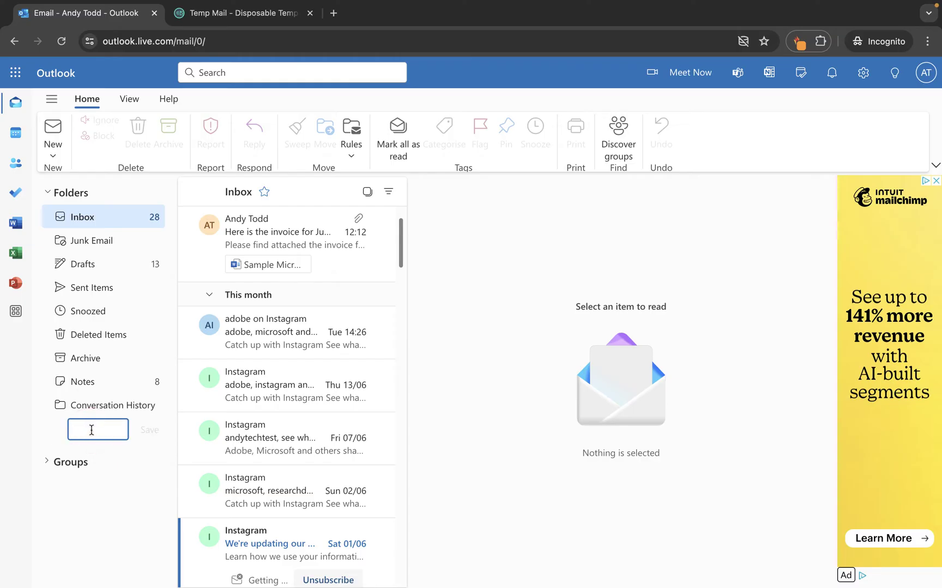
pyautogui.write('2024')
pyautogui.click(150, 432)
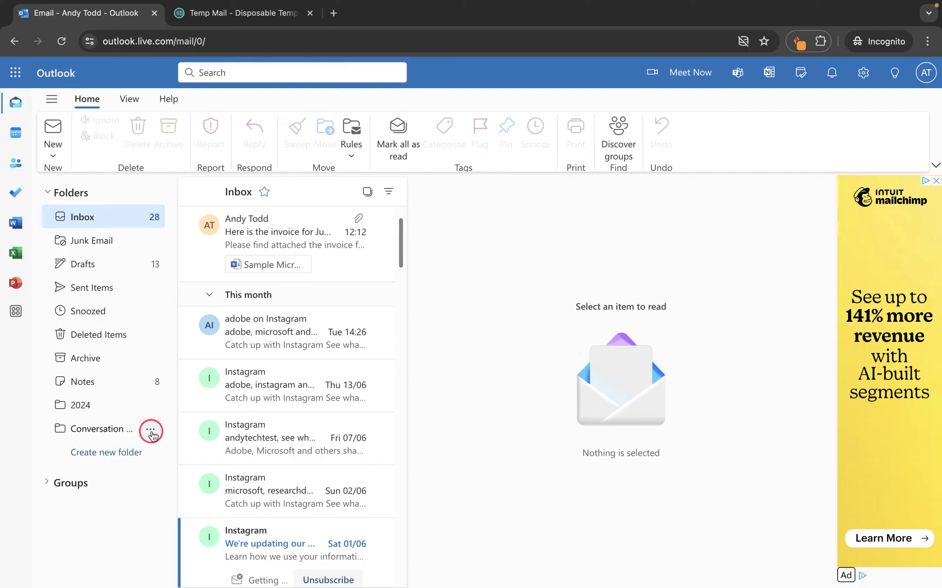
pyautogui.click(77, 406)
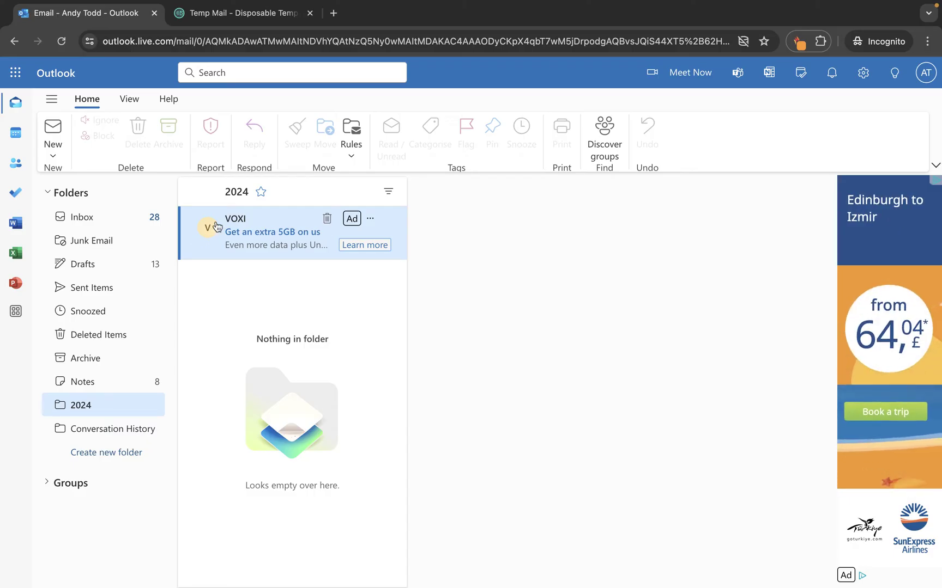
# Return to the Inbox and create another main mail folder named 2025.
pyautogui.click(81, 218)
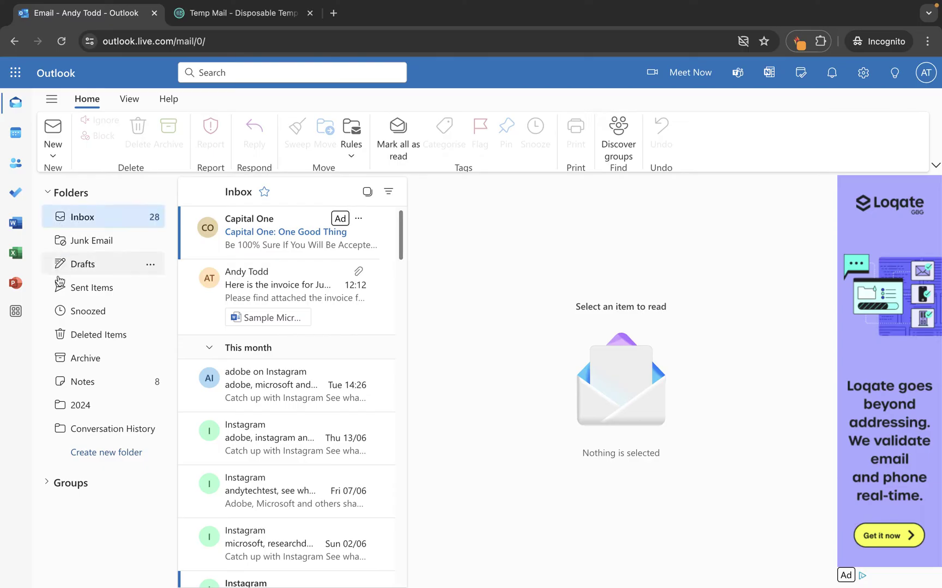
pyautogui.click(92, 461)
pyautogui.write('2025')
pyautogui.press('Return')
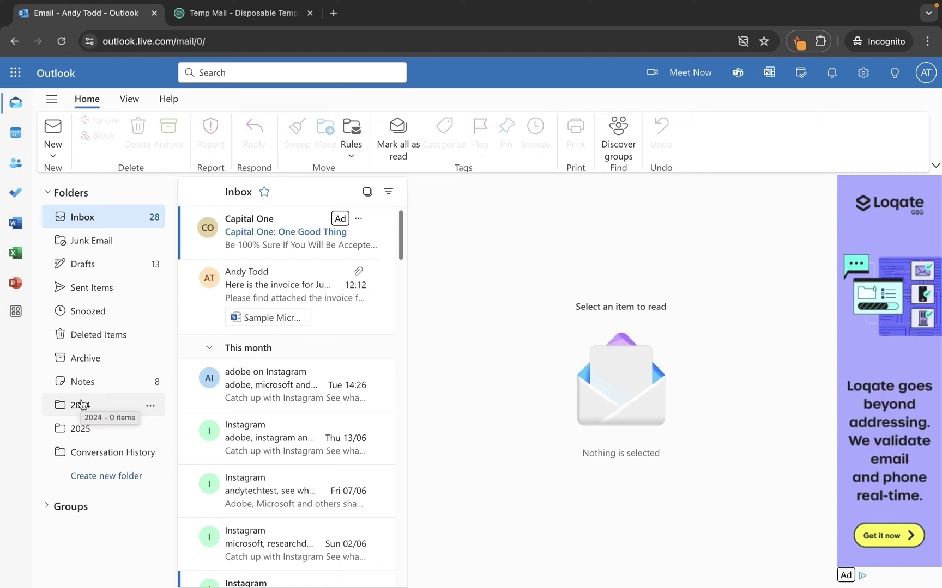
# Try to add a subfolder named Admin under the Inbox, and reload the page.
pyautogui.rightClick(87, 220)
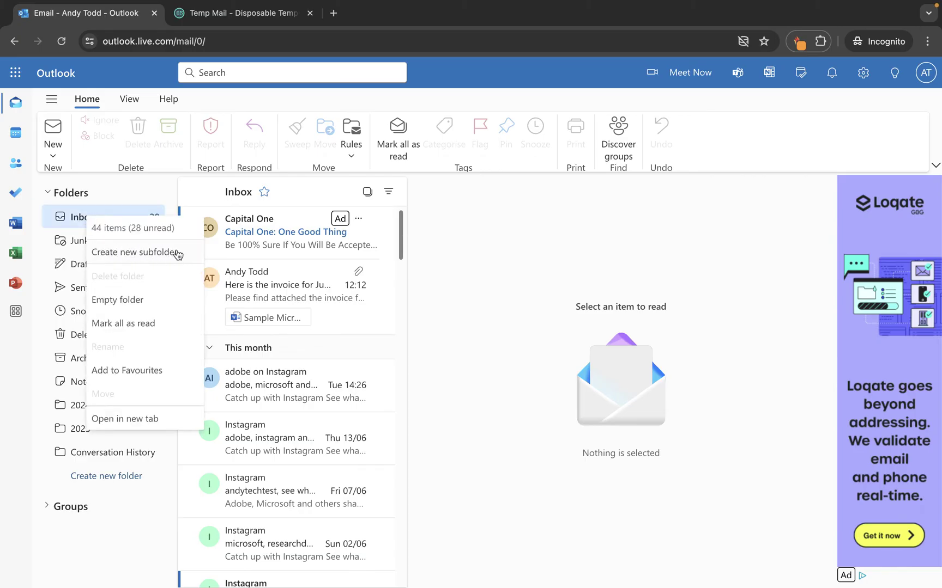
pyautogui.click(138, 257)
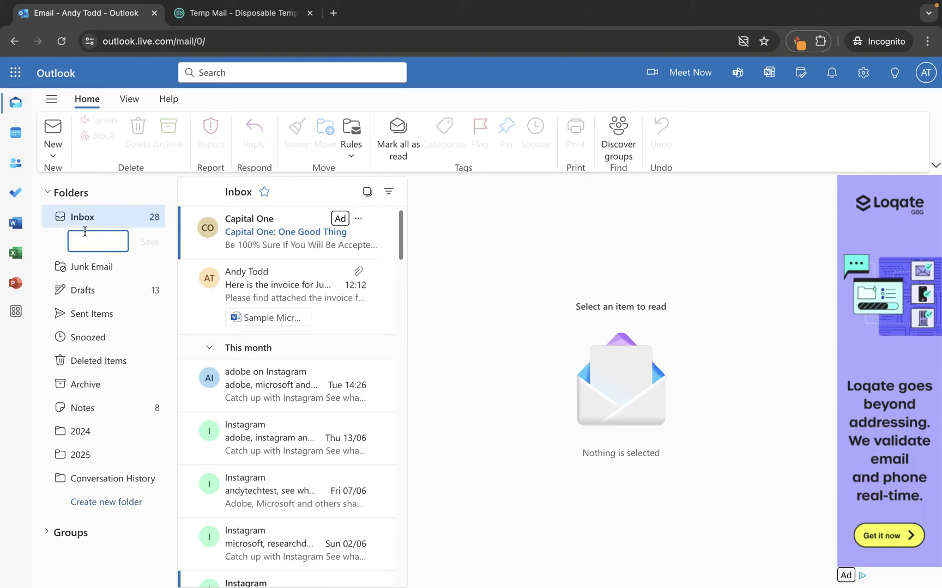
pyautogui.write('Admin')
pyautogui.click(148, 242)
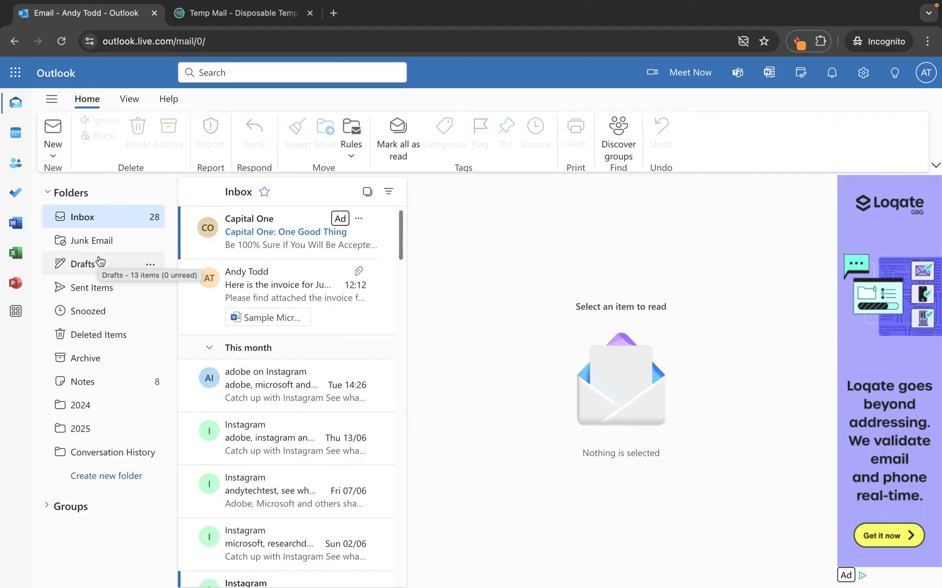
pyautogui.click(62, 48)
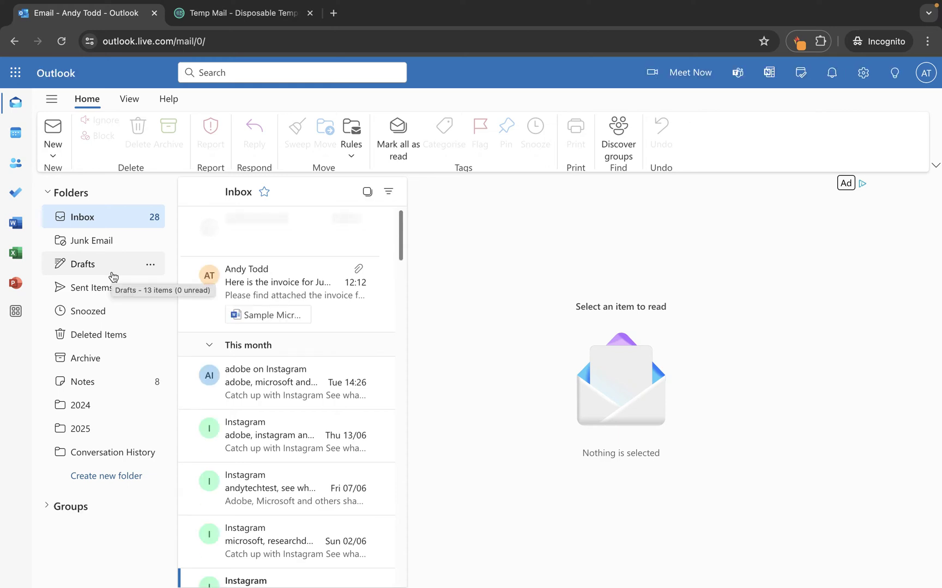
# Create a subfolder named Admin inside the Inbox, and collapse and re-expand the Inbox's subfolders.
pyautogui.rightClick(101, 229)
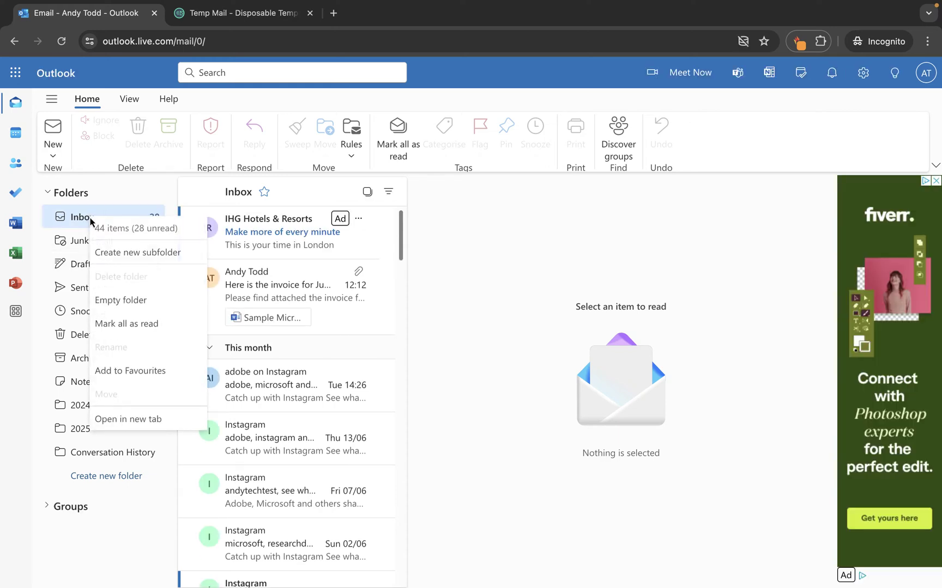
pyautogui.click(115, 252)
pyautogui.write('Admin')
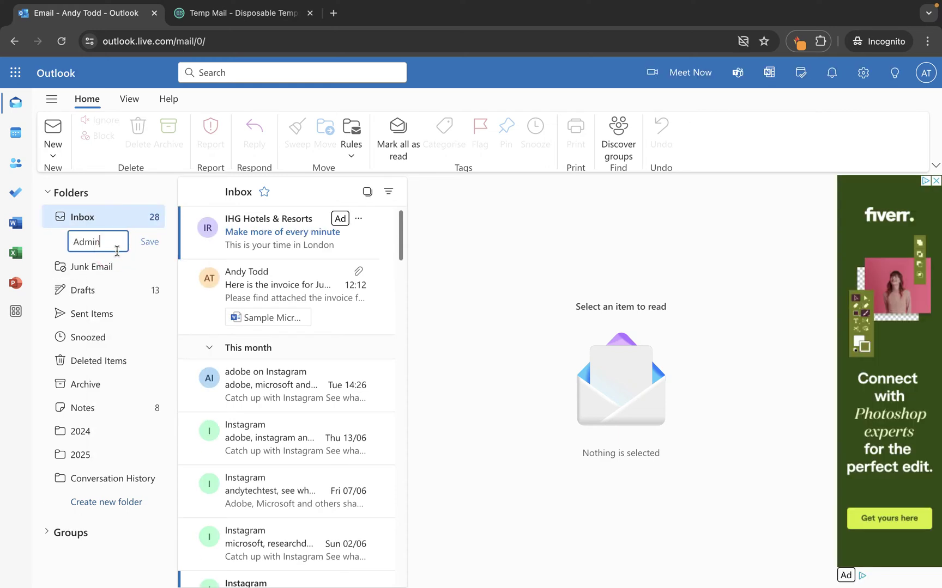
pyautogui.click(149, 241)
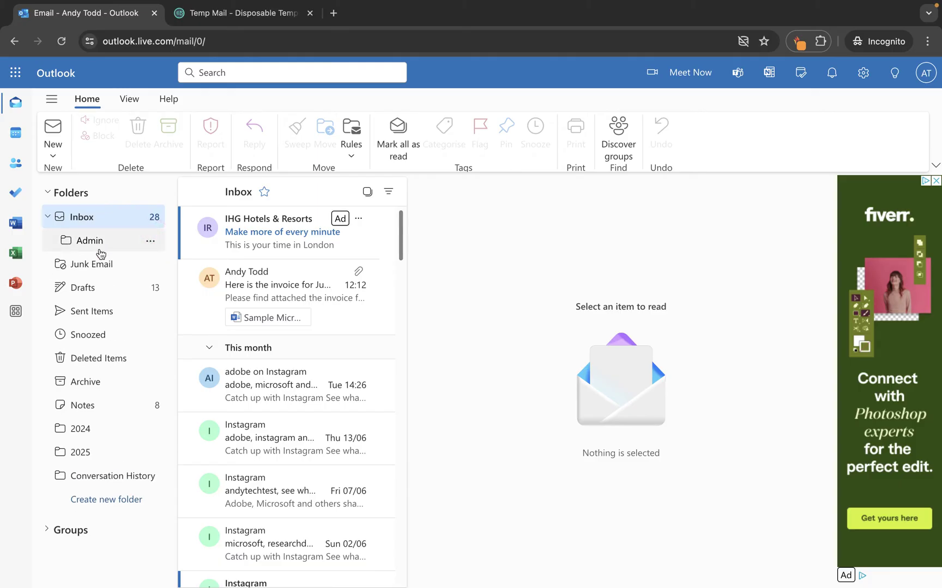
pyautogui.click(48, 219)
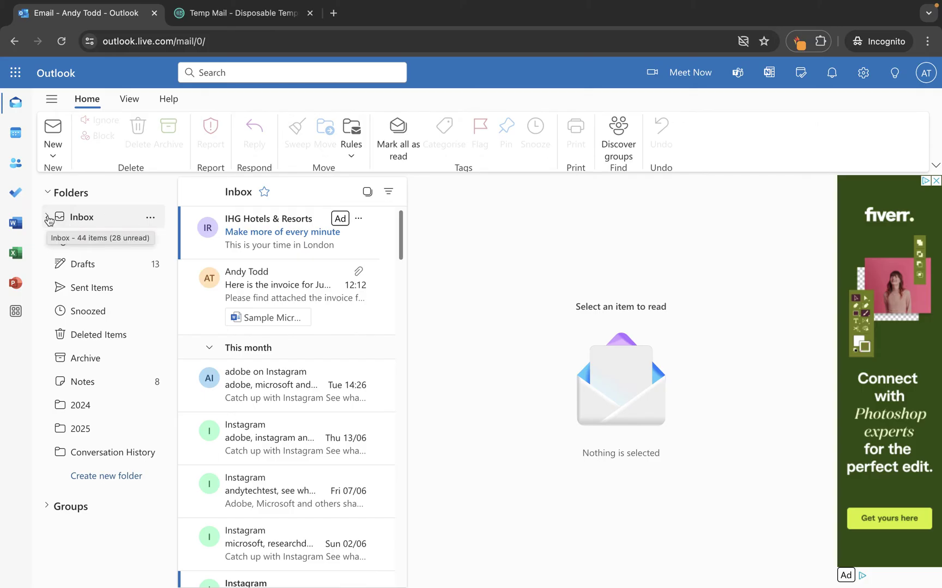
pyautogui.click(48, 218)
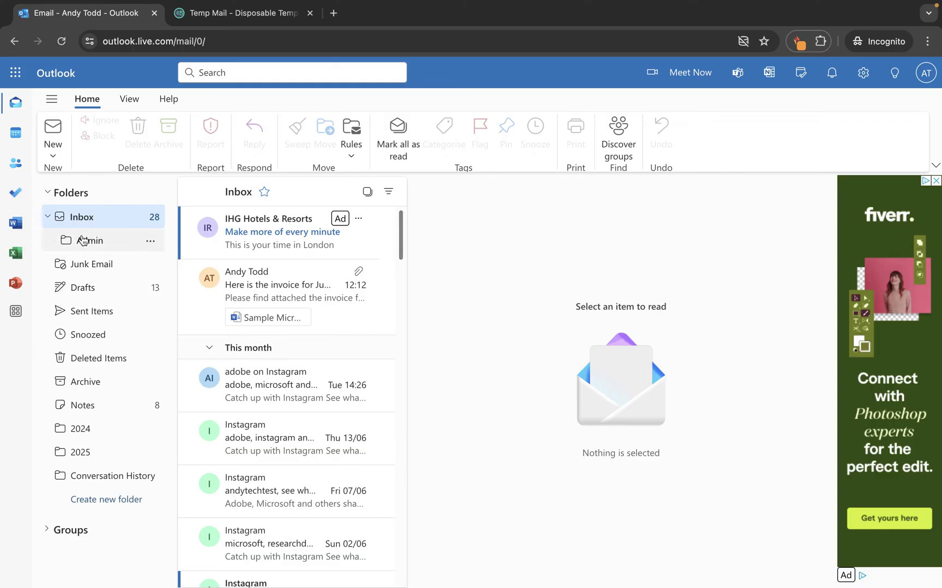
# Create a second subfolder named Tasks inside the Inbox.
pyautogui.rightClick(89, 219)
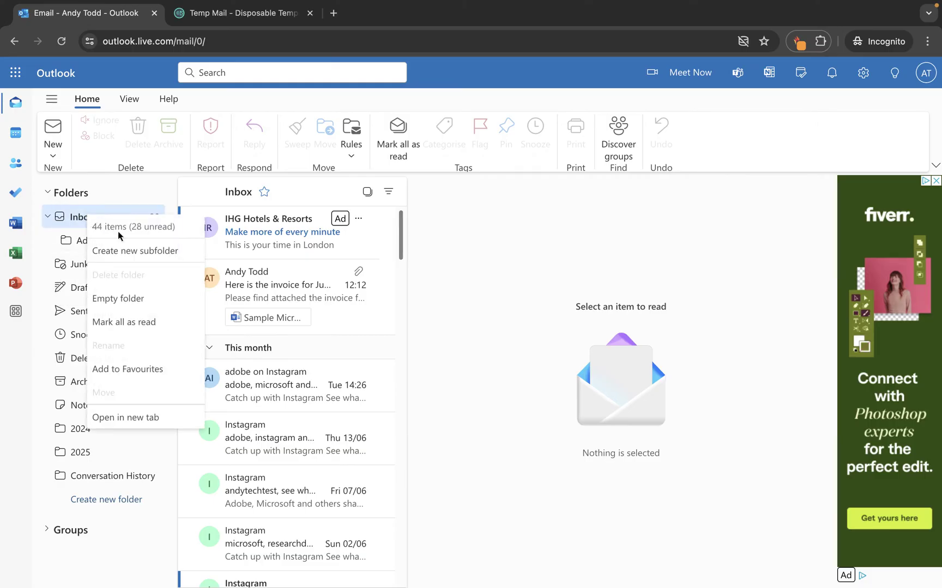
pyautogui.click(125, 253)
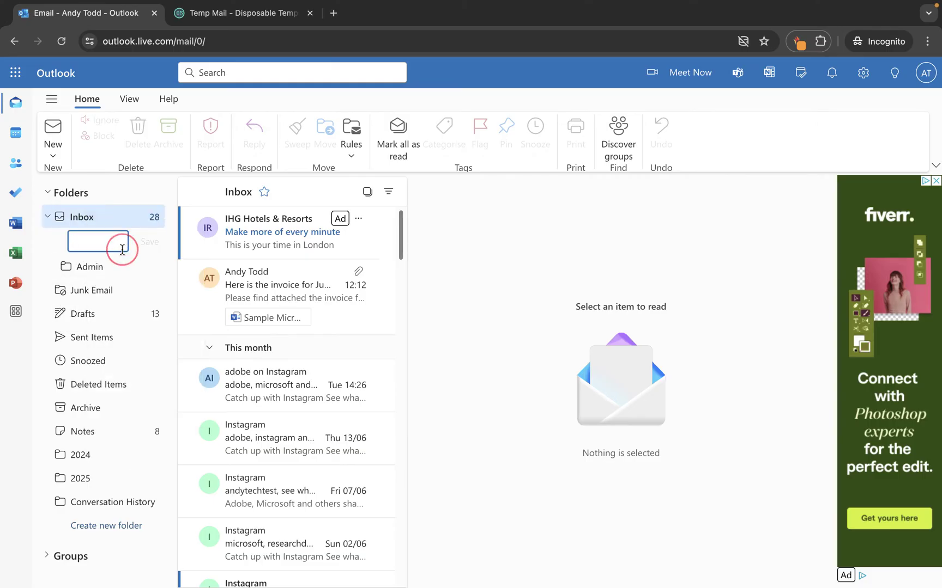
pyautogui.write('Tasks')
pyautogui.click(152, 243)
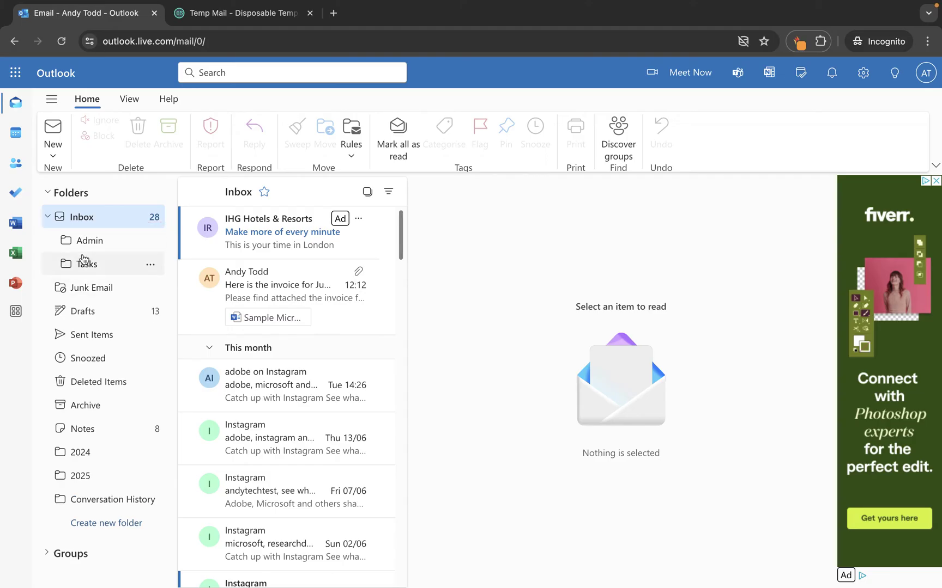
pyautogui.click(89, 219)
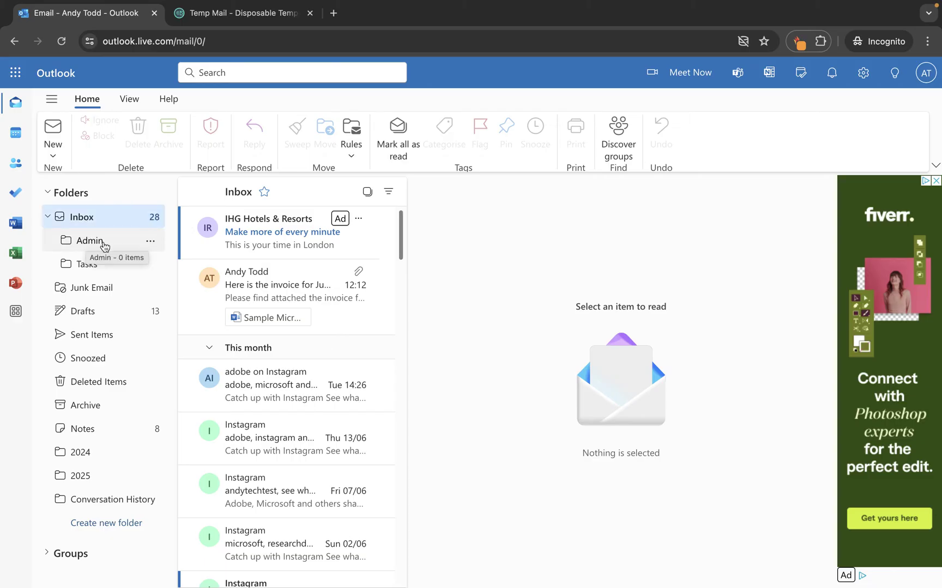
# Create a subfolder named 2024 Admin Tasks inside the Admin folder and expand Admin to show it.
pyautogui.rightClick(92, 246)
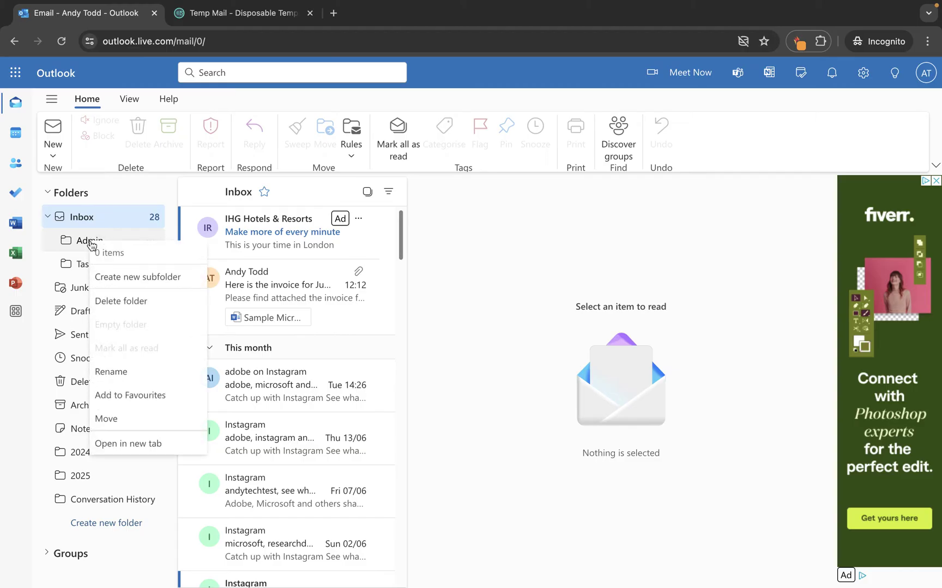
pyautogui.click(124, 277)
pyautogui.write('202')
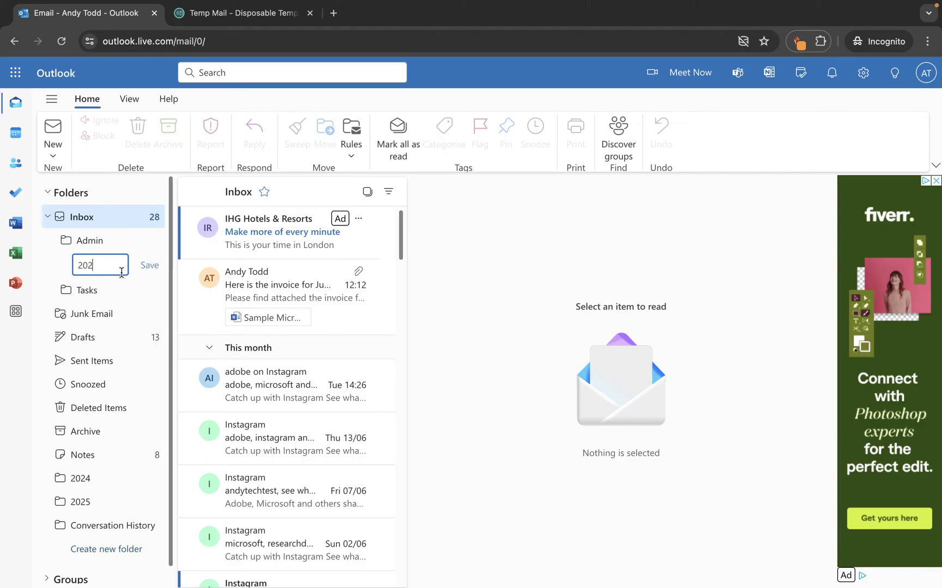
pyautogui.write('4 Admin Tasks')
pyautogui.click(154, 273)
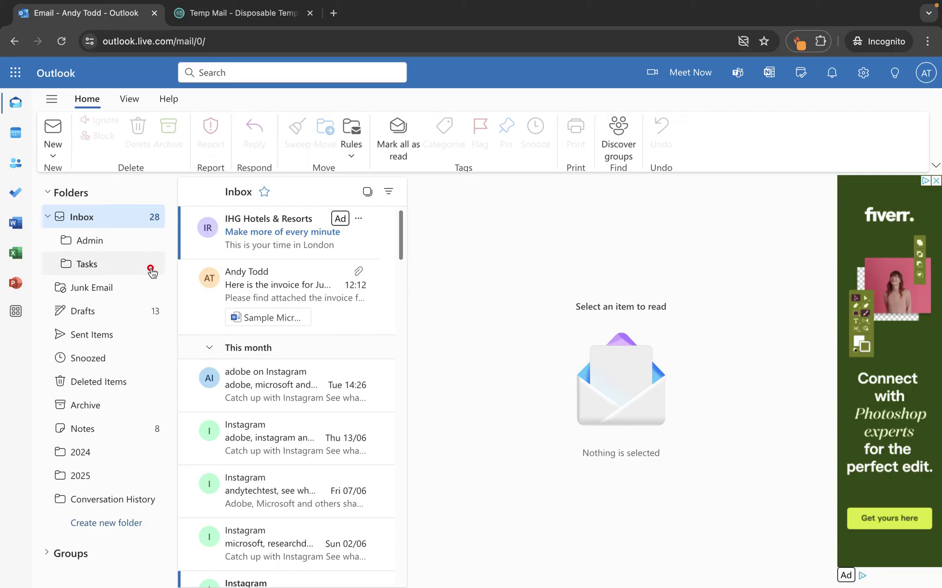
pyautogui.click(55, 241)
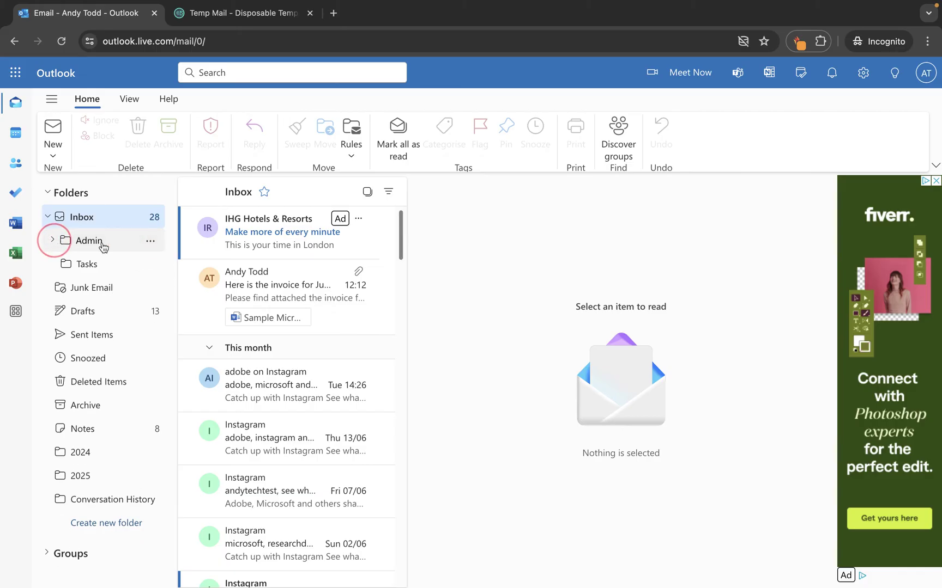
pyautogui.click(55, 241)
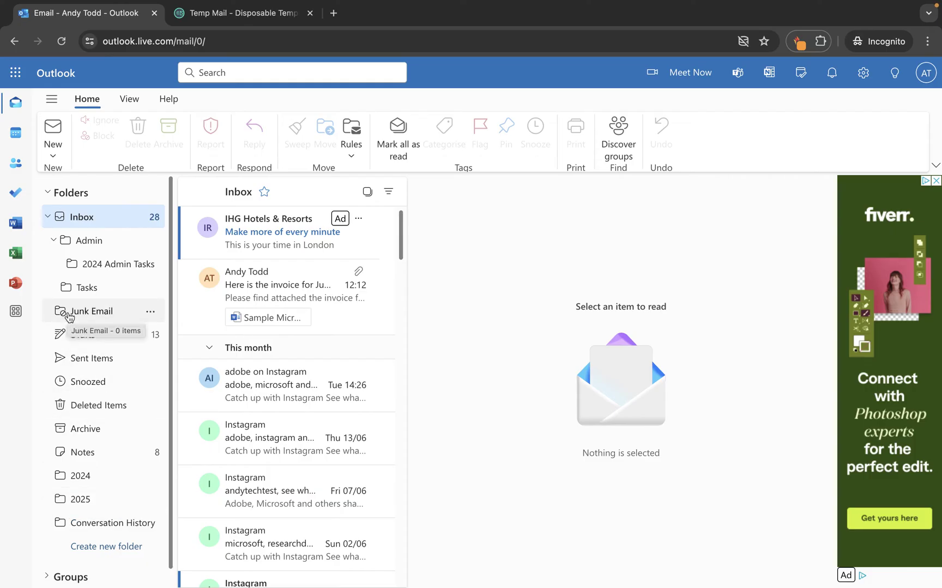
# Move the 2024 Admin Tasks subfolder from the Admin folder into the Tasks folder.
pyautogui.rightClick(109, 266)
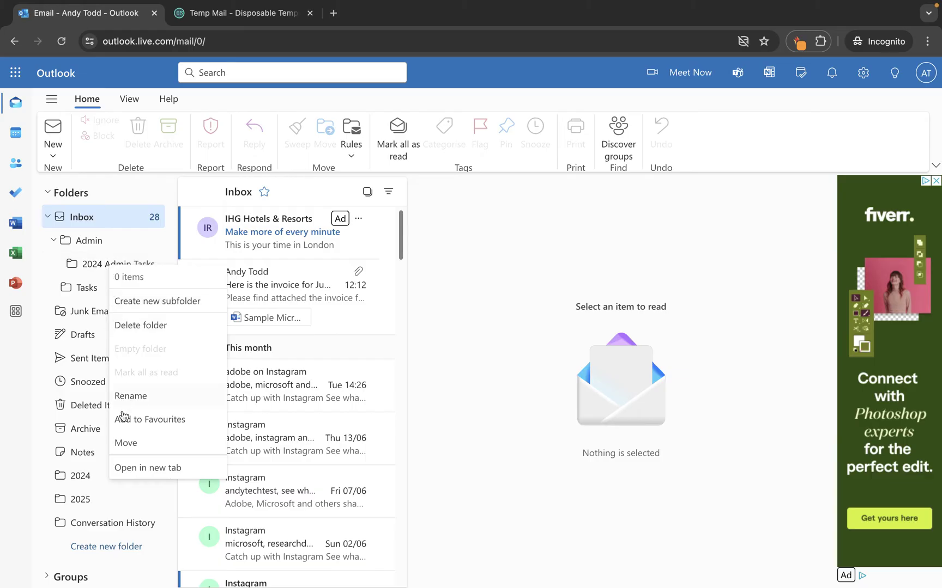
pyautogui.click(147, 447)
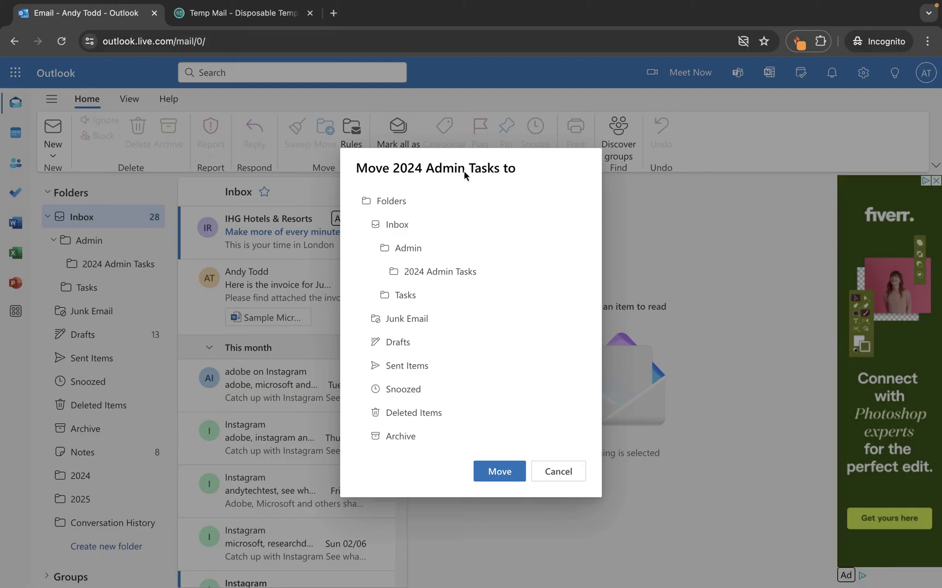
pyautogui.click(394, 298)
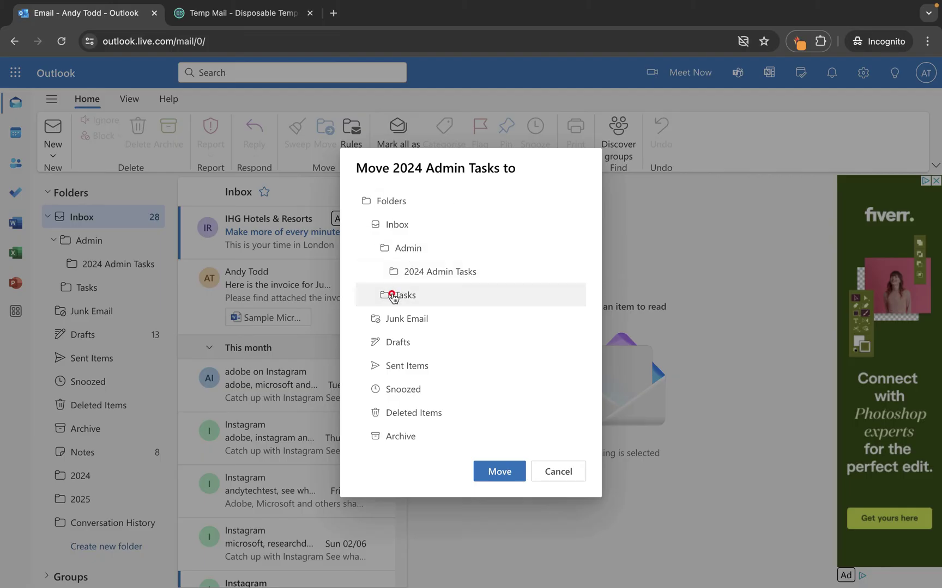
pyautogui.click(493, 472)
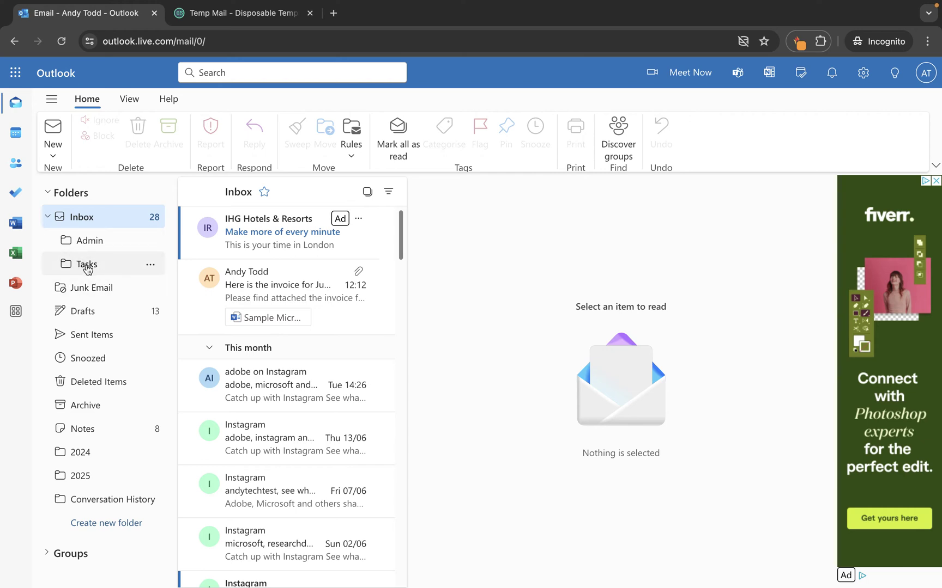
# Reload the mailbox page and expand the Inbox and Tasks folders to check their subfolders.
pyautogui.click(47, 218)
pyautogui.click(48, 219)
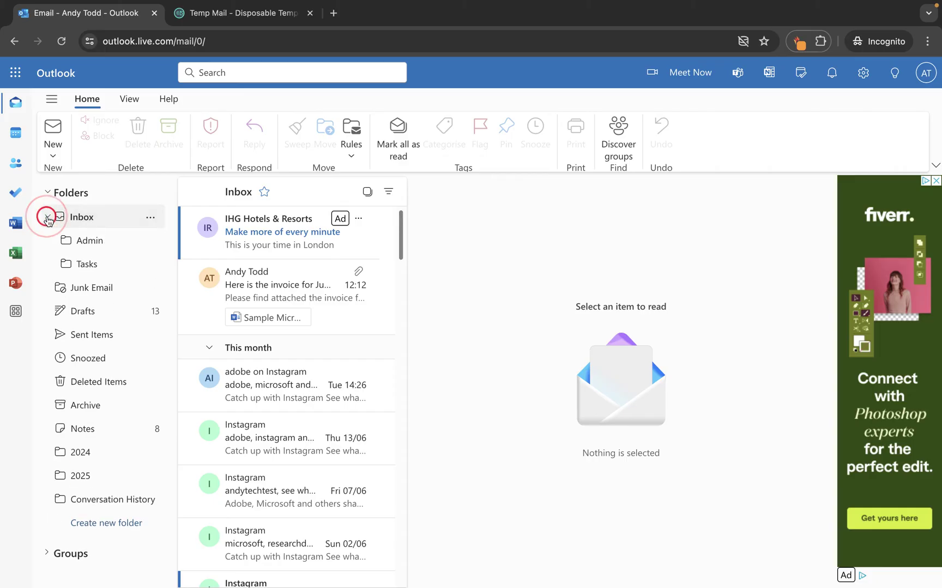
pyautogui.click(59, 49)
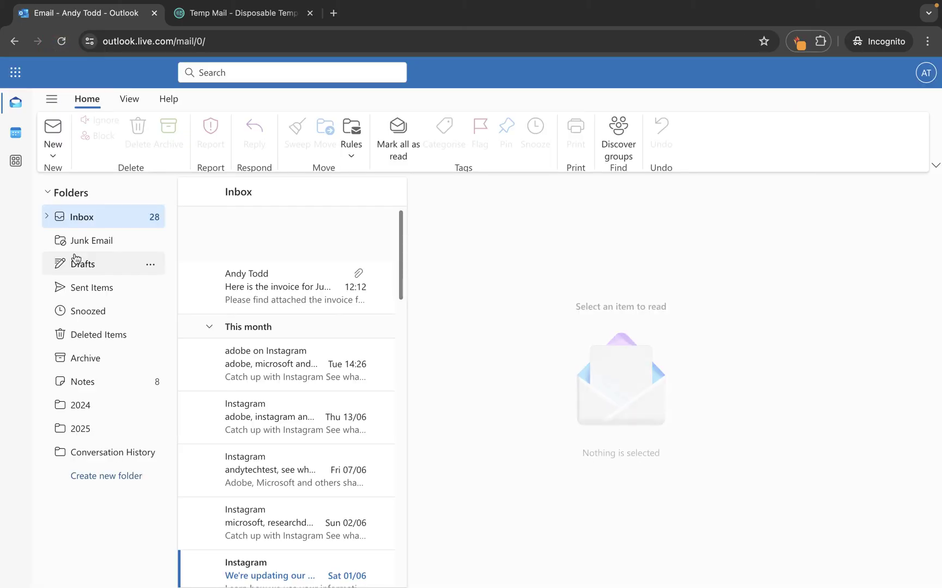
pyautogui.click(47, 217)
pyautogui.click(52, 264)
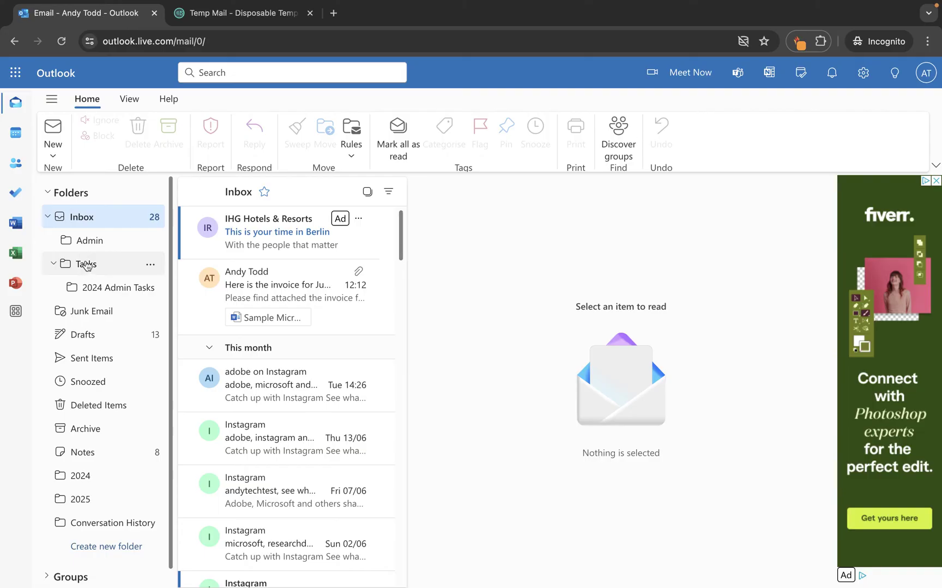
# Move the 2024 Admin Tasks subfolder out of Tasks to the top-level Folders list.
pyautogui.rightClick(87, 287)
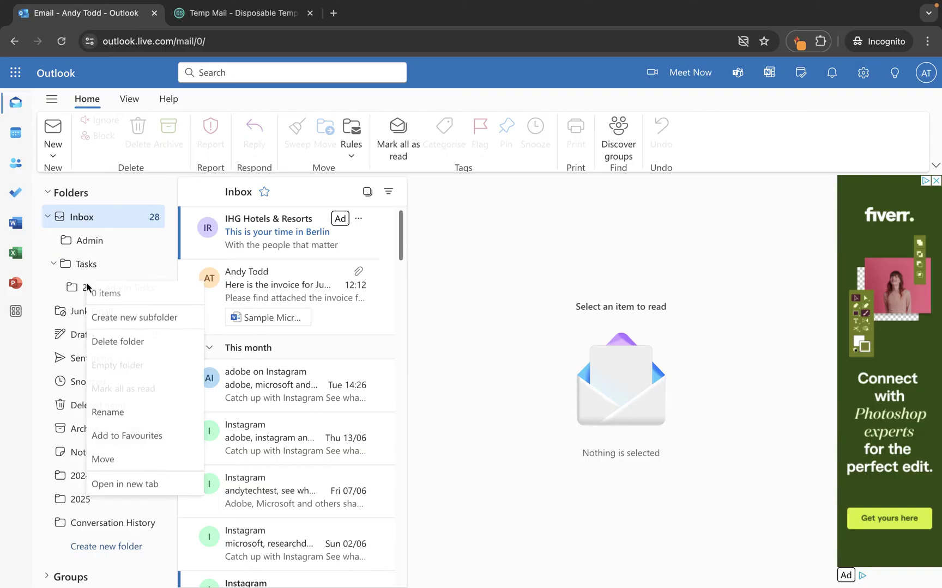
pyautogui.click(120, 458)
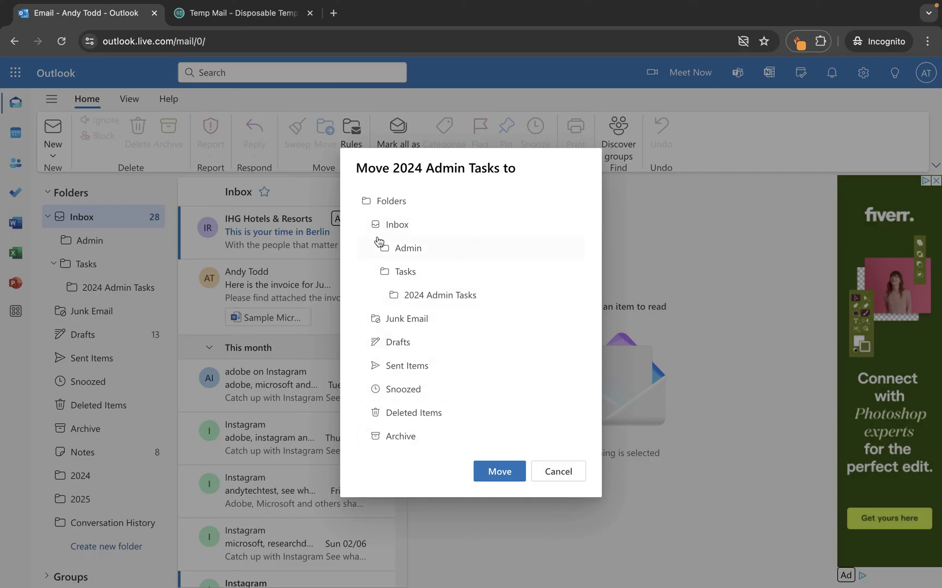
pyautogui.click(388, 201)
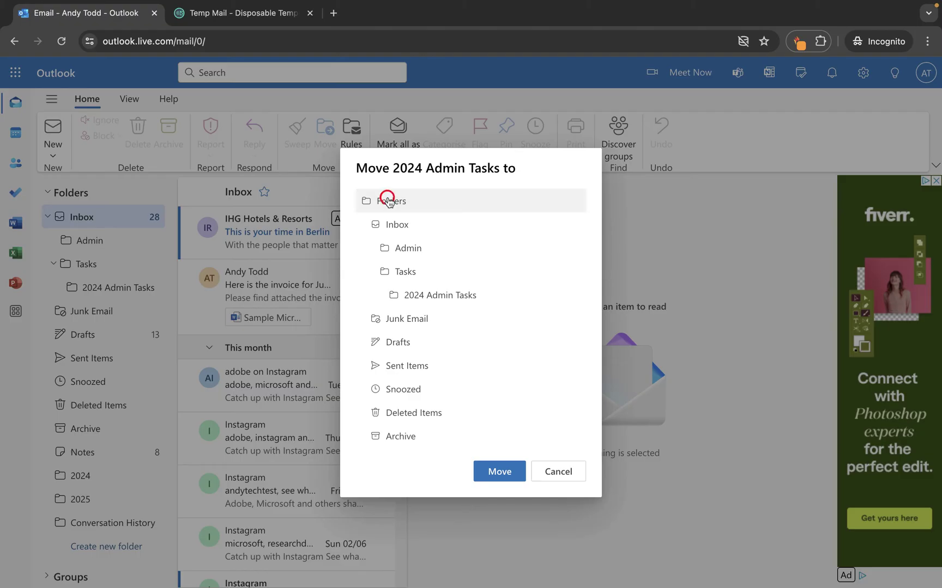
pyautogui.click(493, 472)
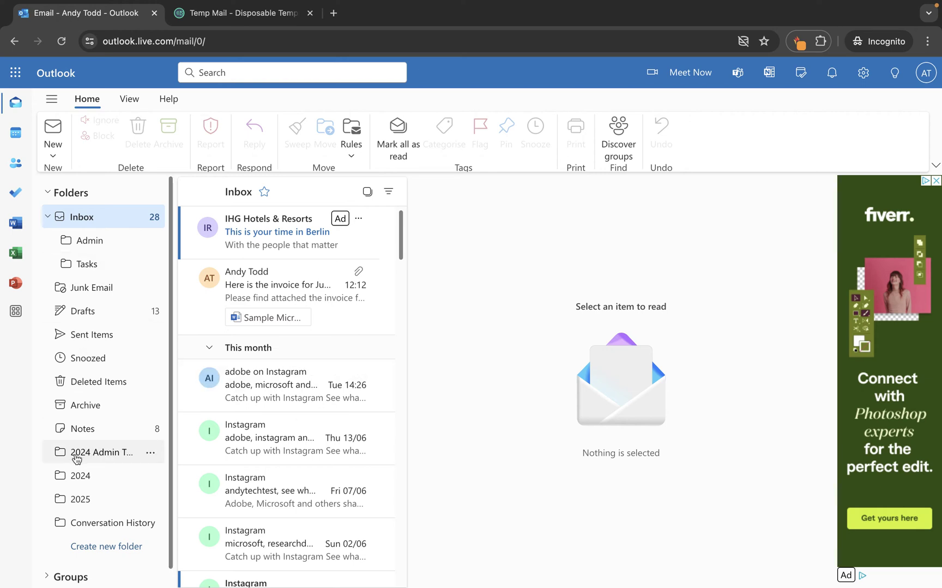
pyautogui.moveTo(56, 452); pyautogui.dragTo(53, 514)
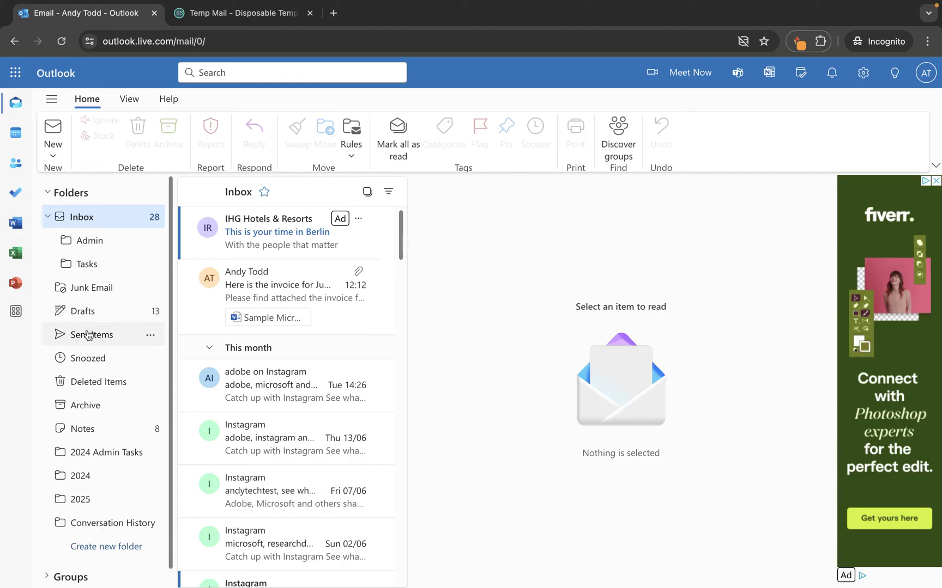
# Rename the Tasks subfolder in the Inbox as Events.
pyautogui.rightClick(92, 265)
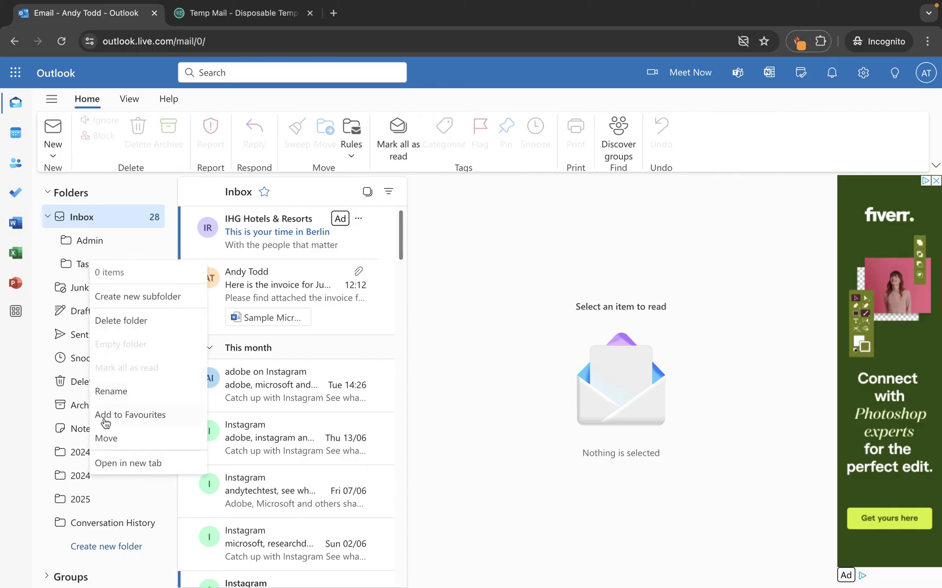
pyautogui.click(101, 216)
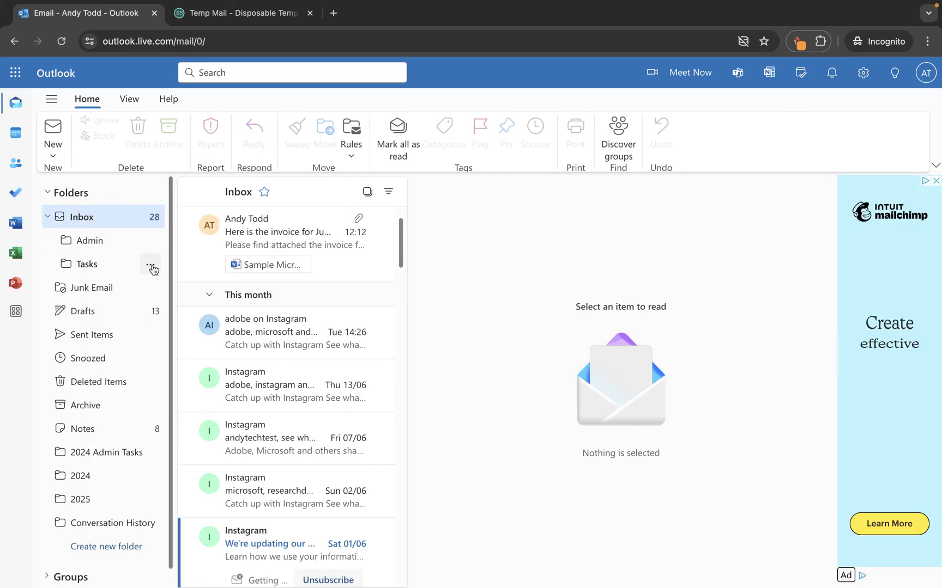
pyautogui.click(151, 265)
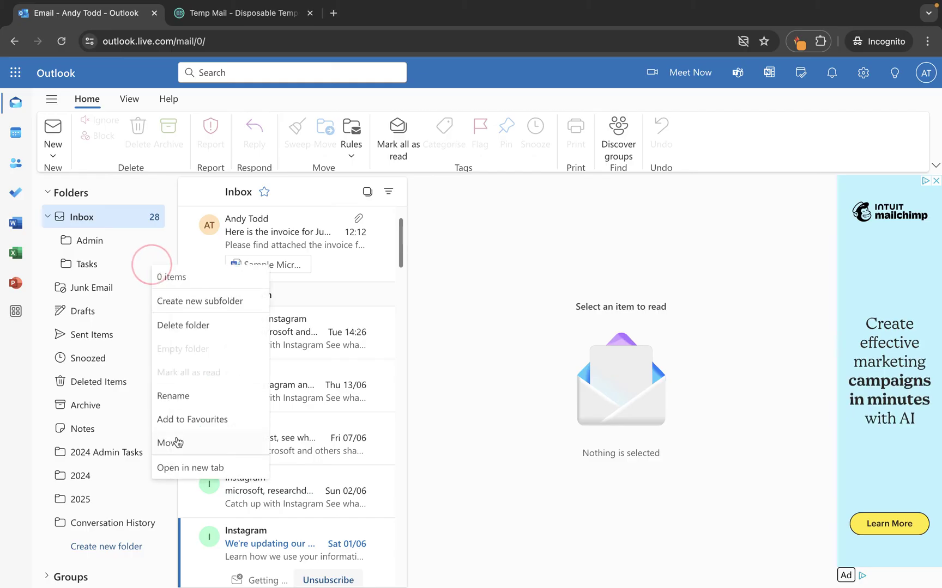
pyautogui.click(180, 403)
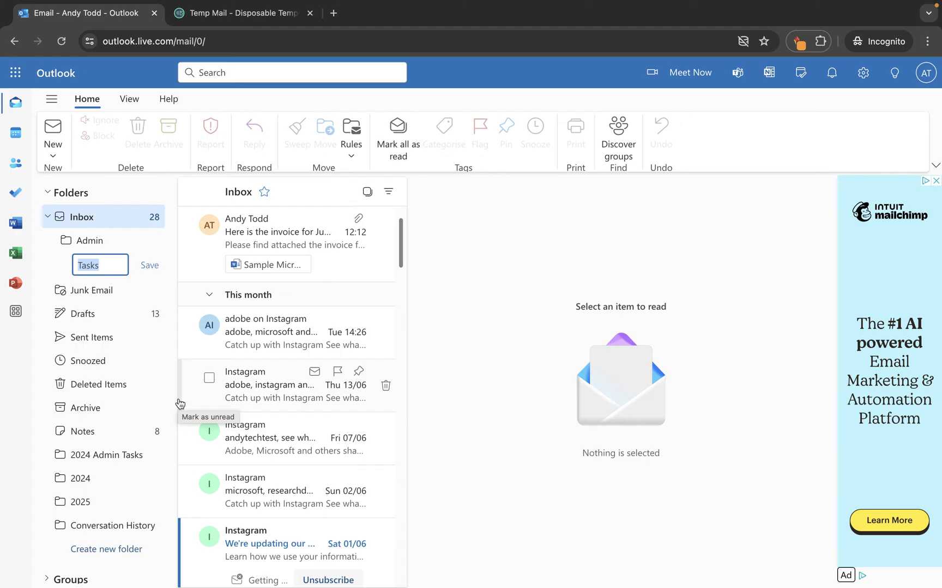
pyautogui.write('Events')
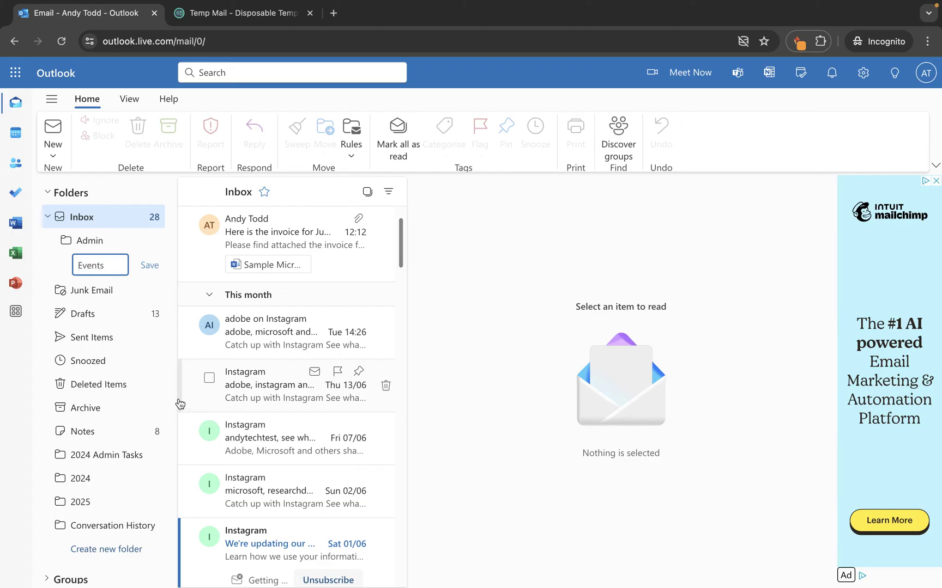
pyautogui.click(148, 267)
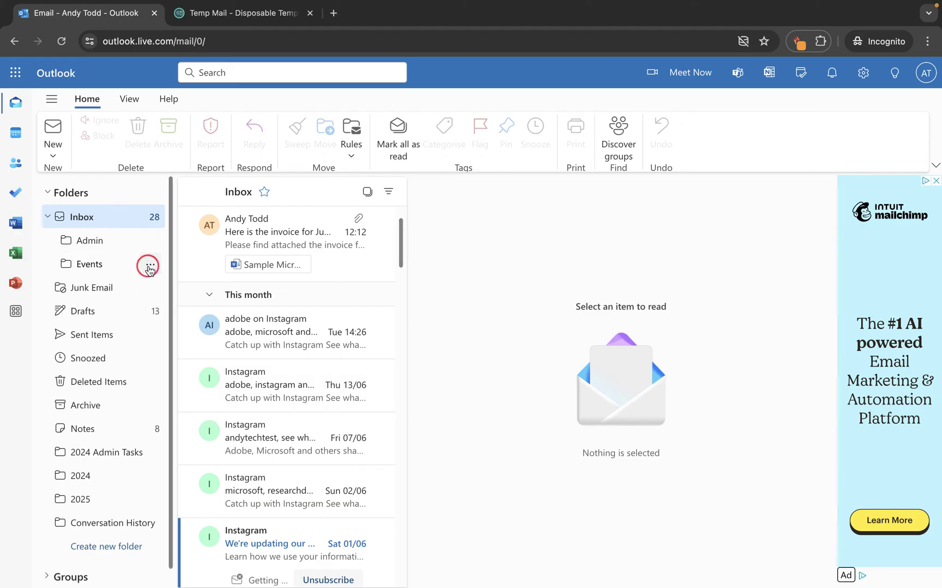
# Check which folder options are available for Junk Email, and close them without choosing any.
pyautogui.rightClick(78, 291)
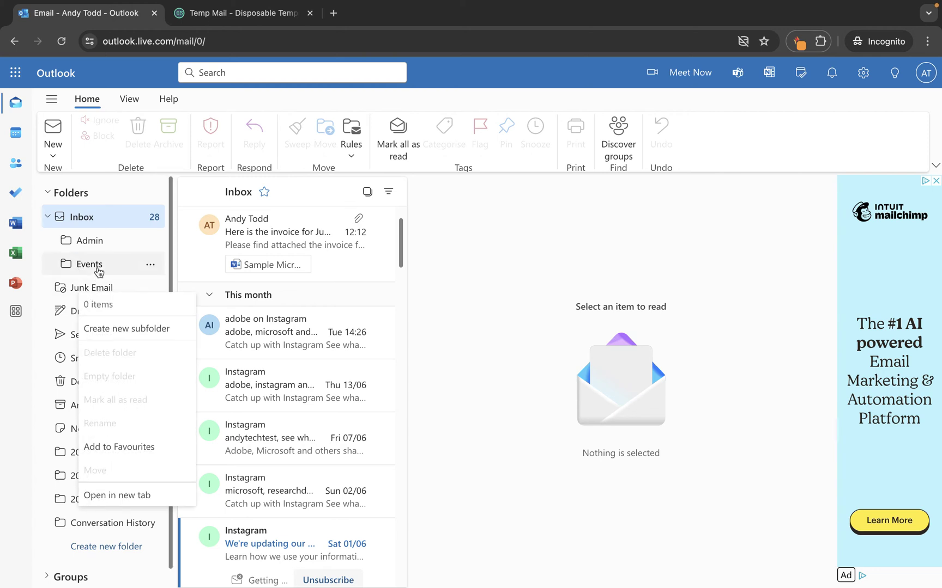
pyautogui.click(29, 362)
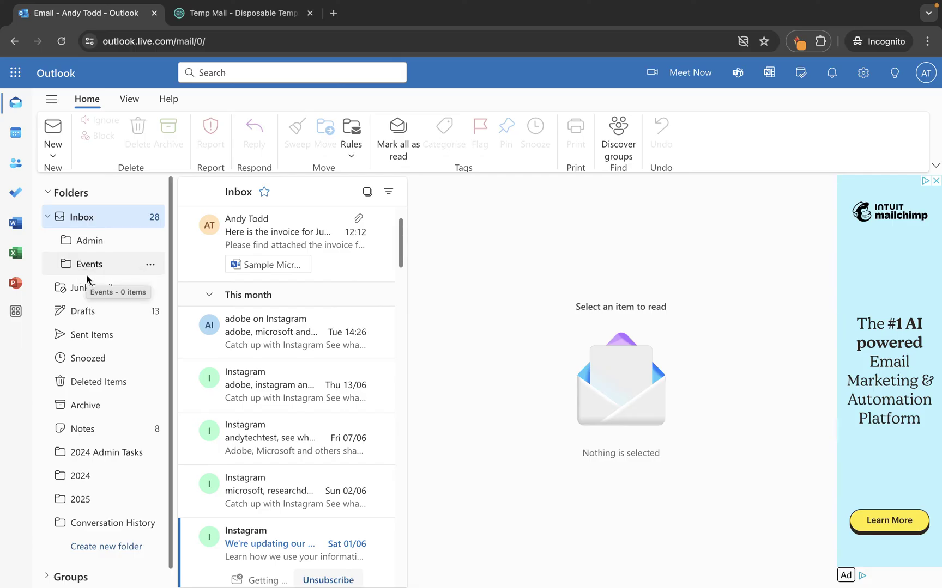
# Add the Inbox and Deleted Items folders to Favourites.
pyautogui.rightClick(83, 220)
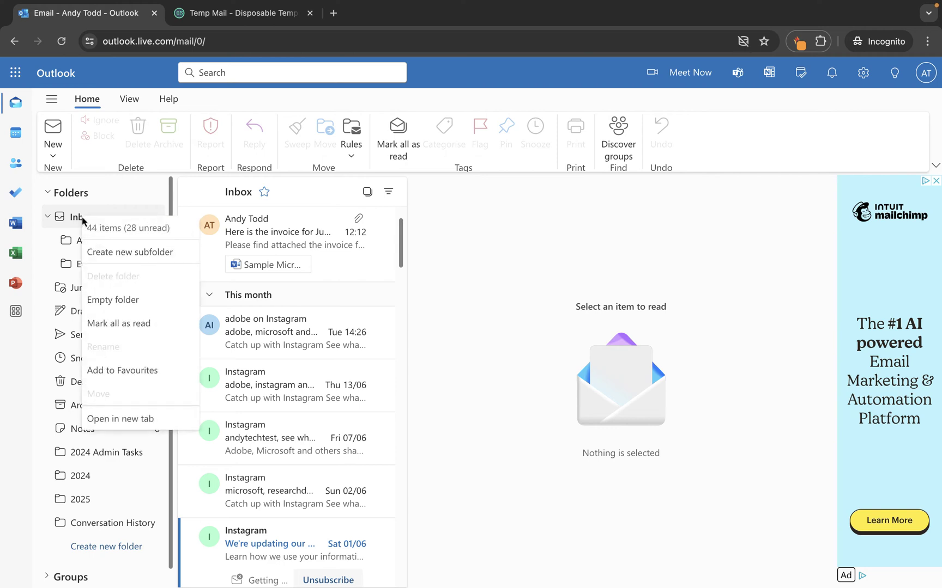
pyautogui.click(115, 370)
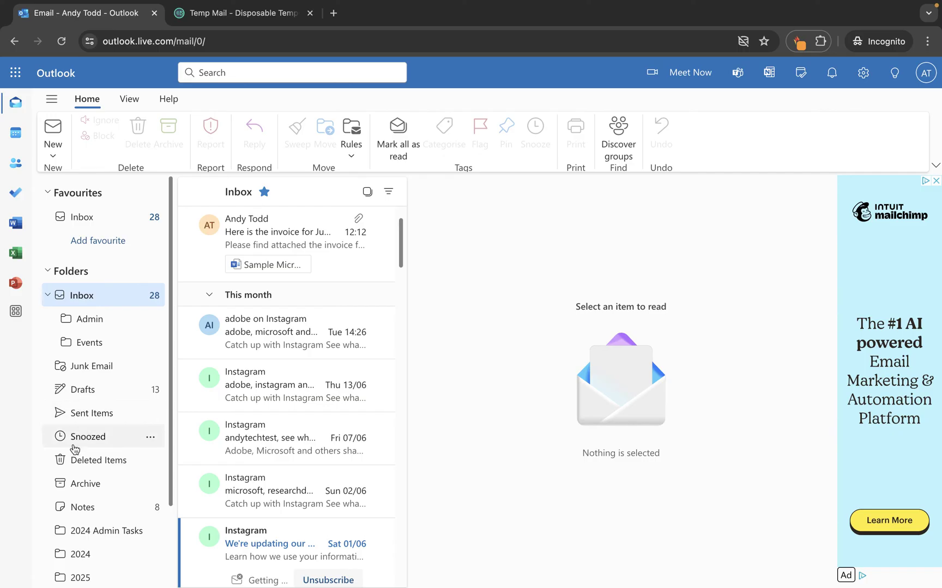
pyautogui.rightClick(76, 465)
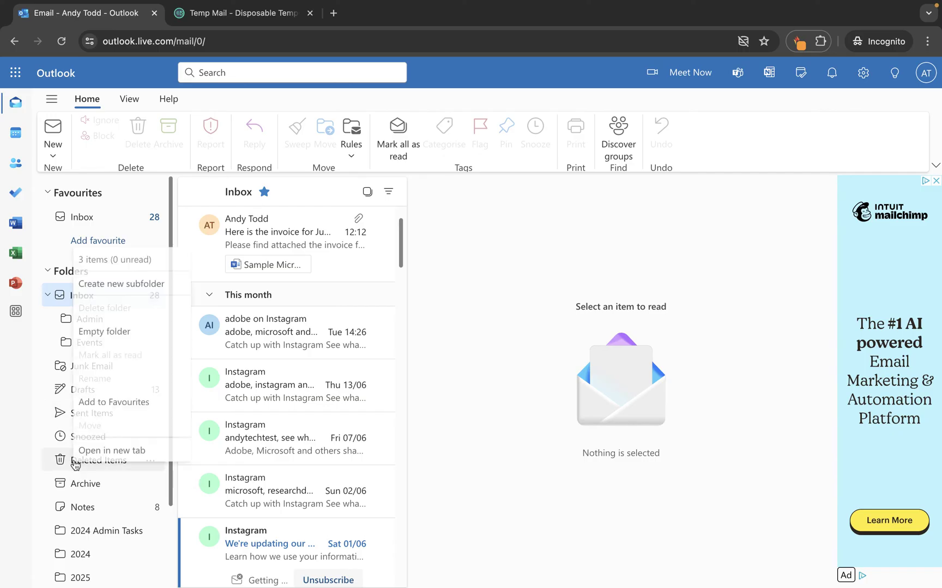
pyautogui.click(120, 404)
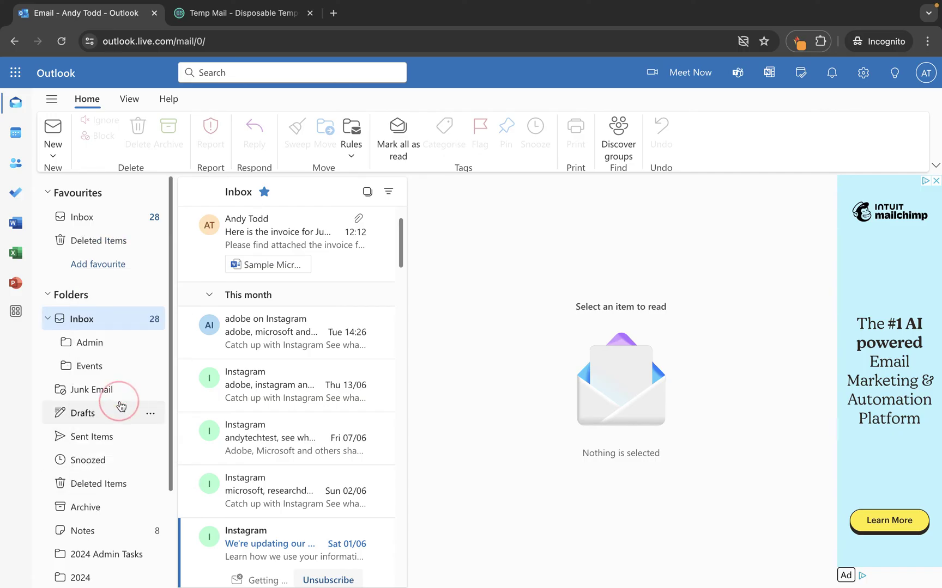
# Move the 2024 Admin Tasks folder from the top-level list into the Events folder.
pyautogui.scroll(-3, 120, 404)
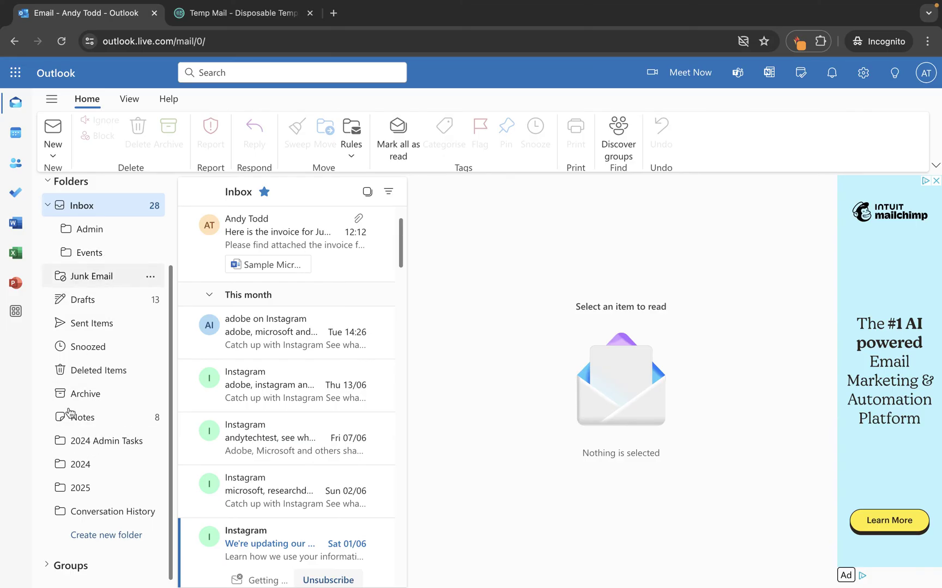
pyautogui.rightClick(76, 449)
pyautogui.click(125, 410)
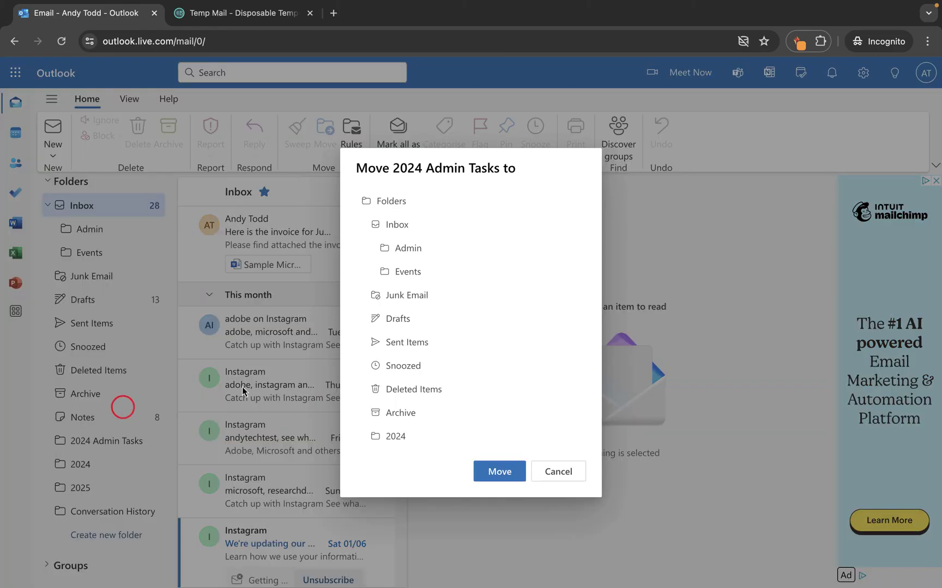
pyautogui.click(414, 271)
pyautogui.click(507, 462)
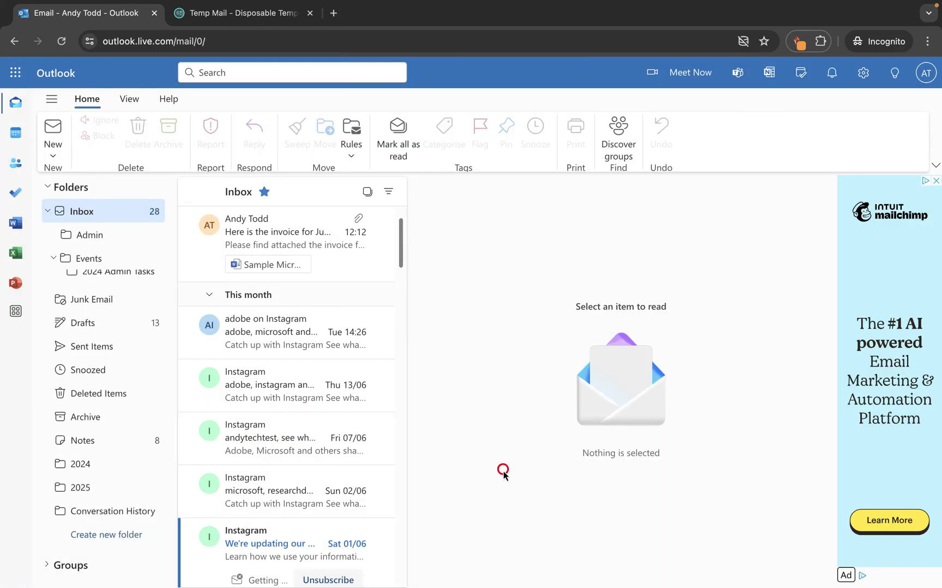
# Collapse and re-expand the Inbox and Events folders, and add the 2024 Admin Tasks subfolder to Favourites.
pyautogui.click(54, 253)
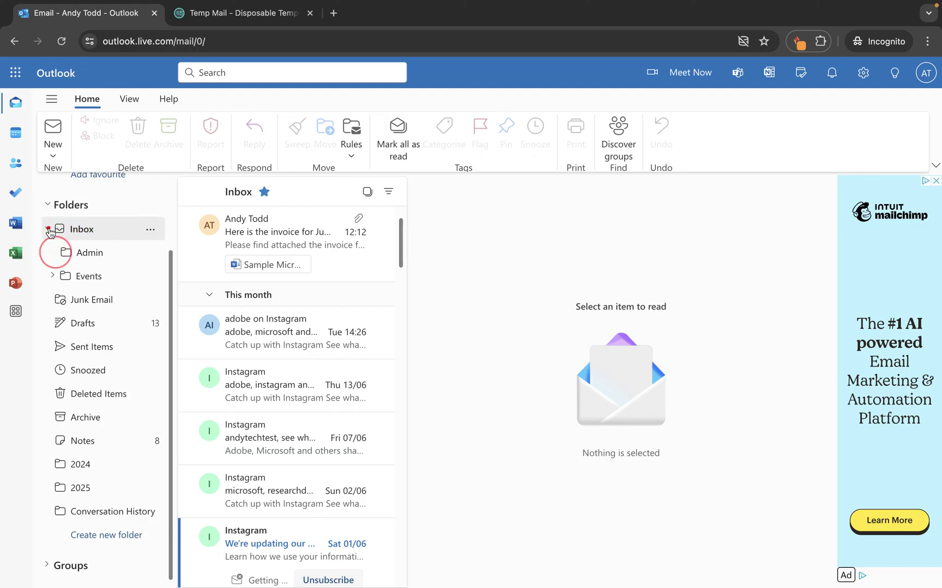
pyautogui.click(48, 227)
pyautogui.click(48, 276)
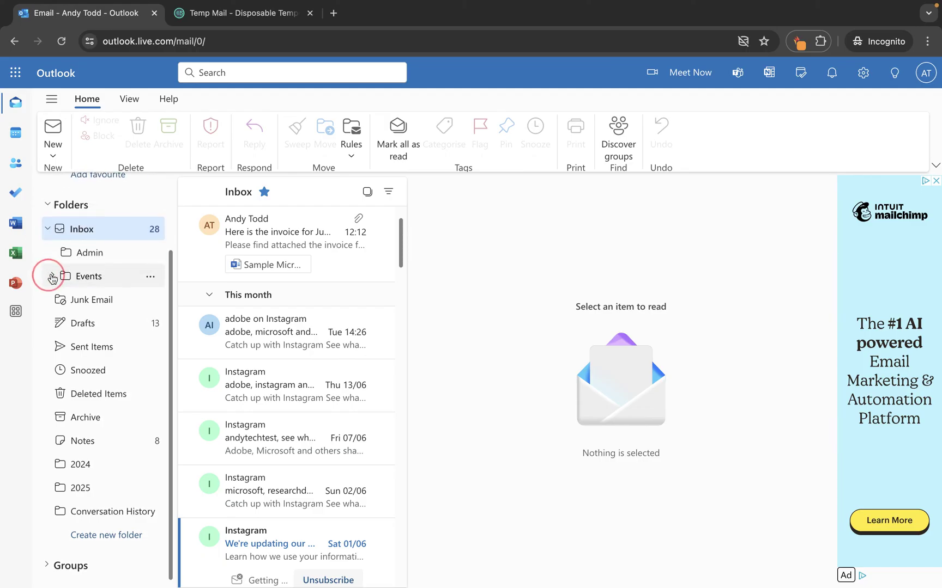
pyautogui.click(53, 277)
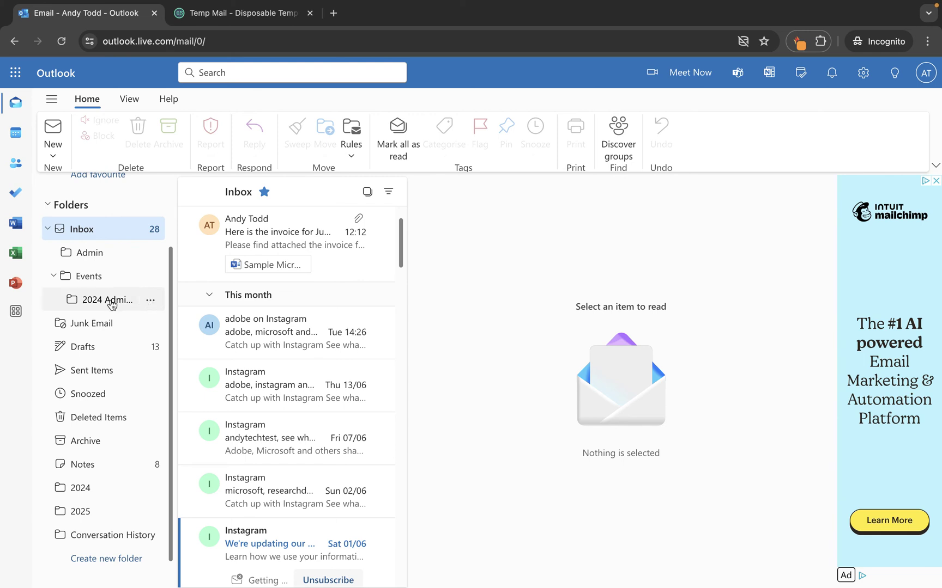
pyautogui.click(146, 303)
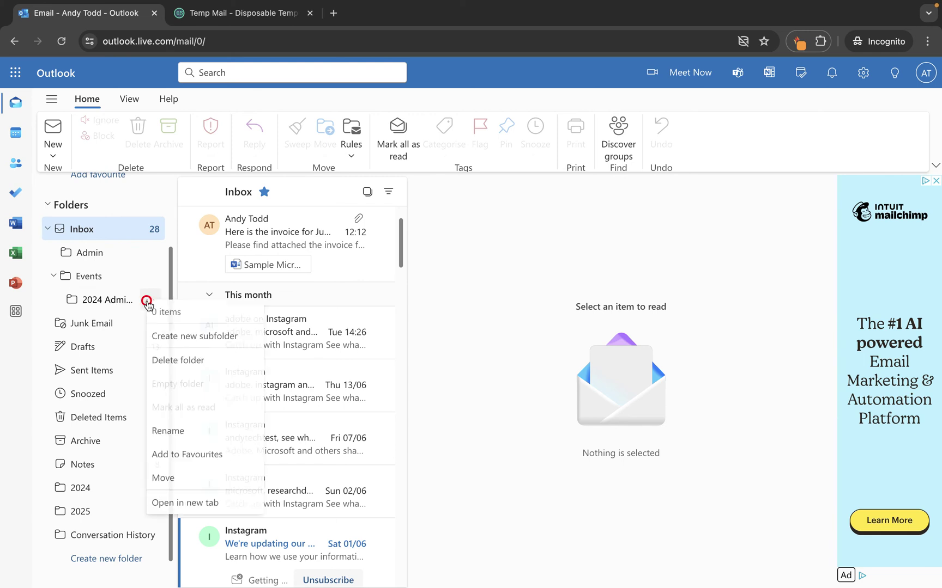
pyautogui.click(166, 451)
# Collapse the Folders list and move 2024 Admin Tasks up to first place in Favourites, above Inbox and Deleted Items.
pyautogui.scroll(3, 96, 305)
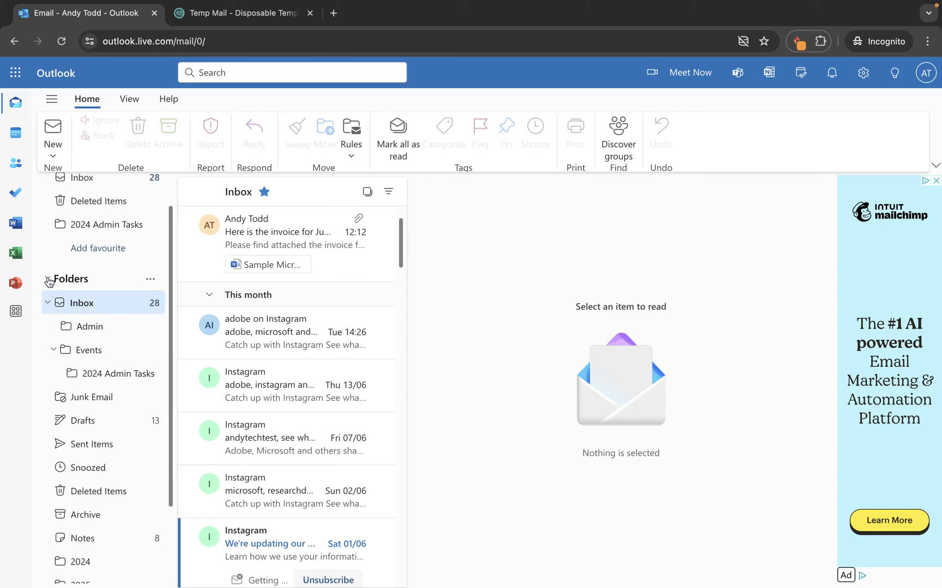
pyautogui.click(48, 279)
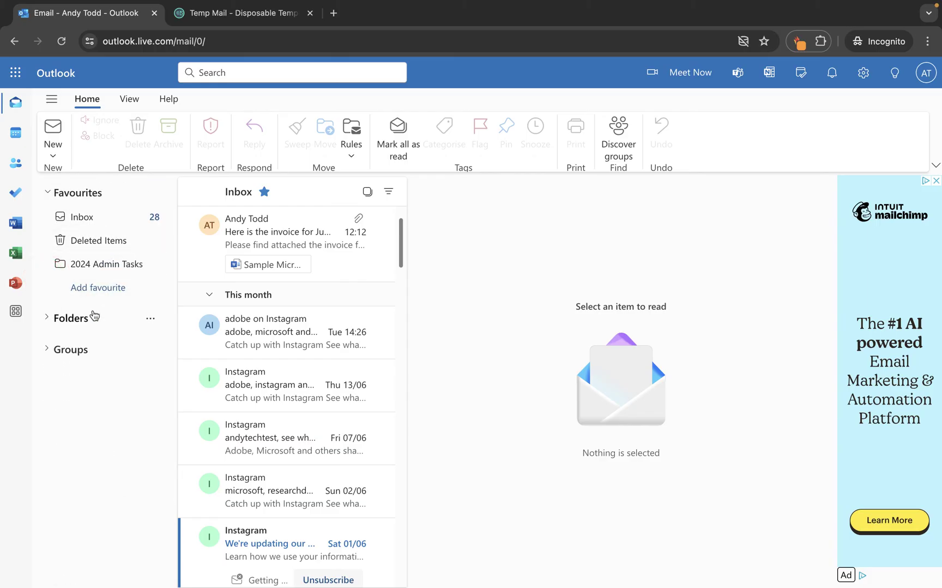
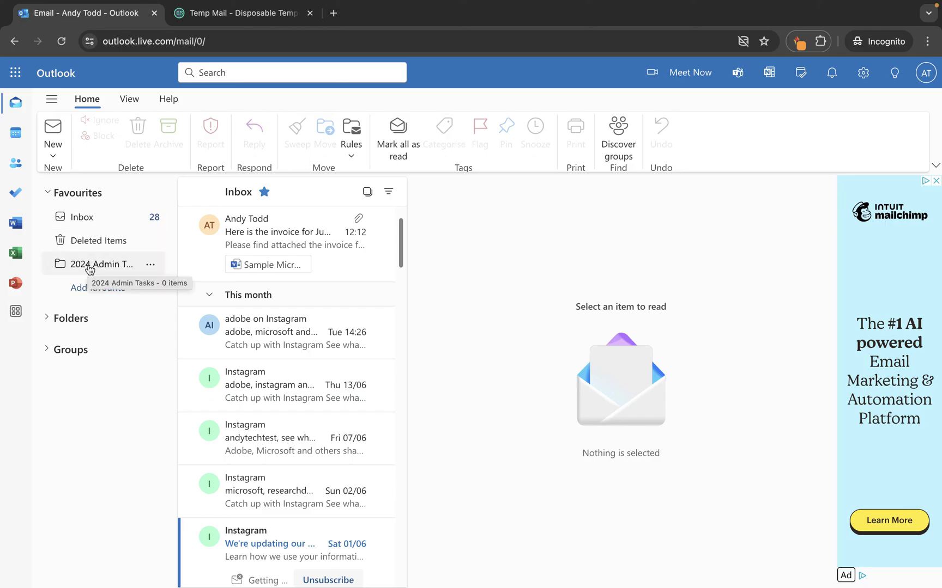
pyautogui.rightClick(89, 269)
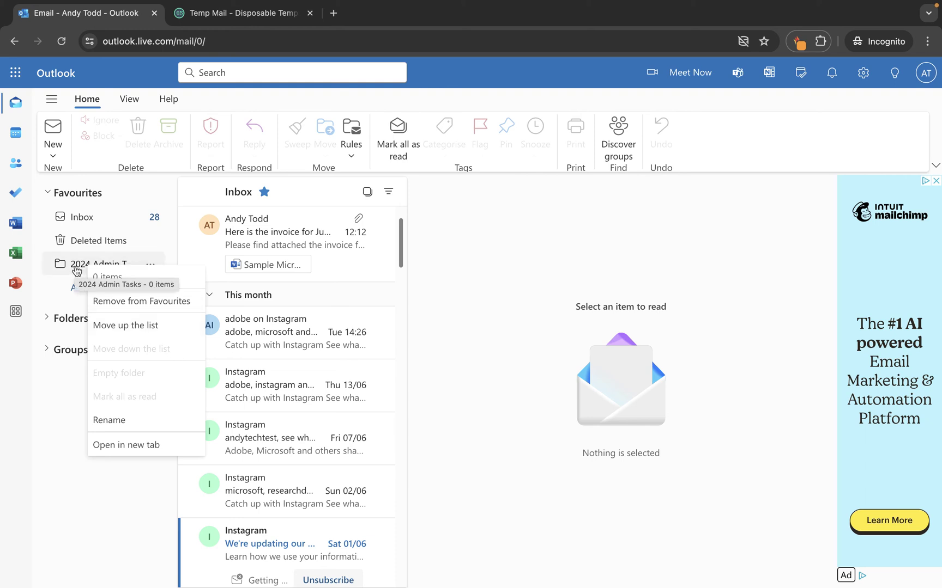
pyautogui.click(106, 329)
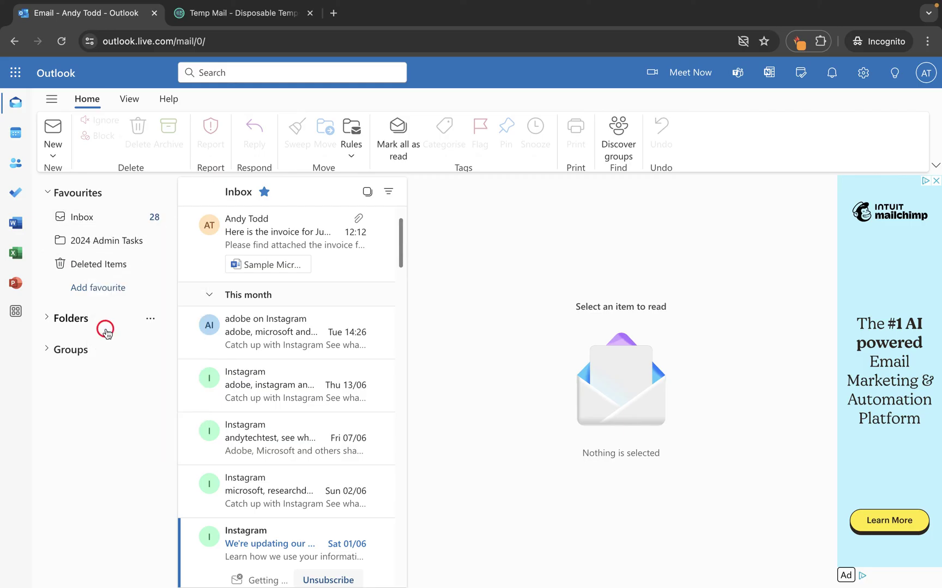
pyautogui.rightClick(96, 218)
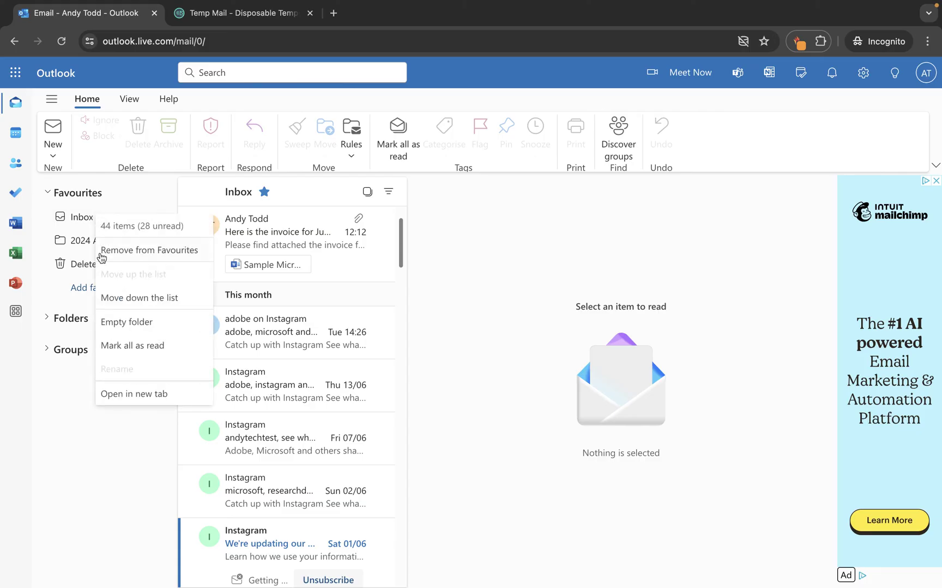
pyautogui.rightClick(77, 244)
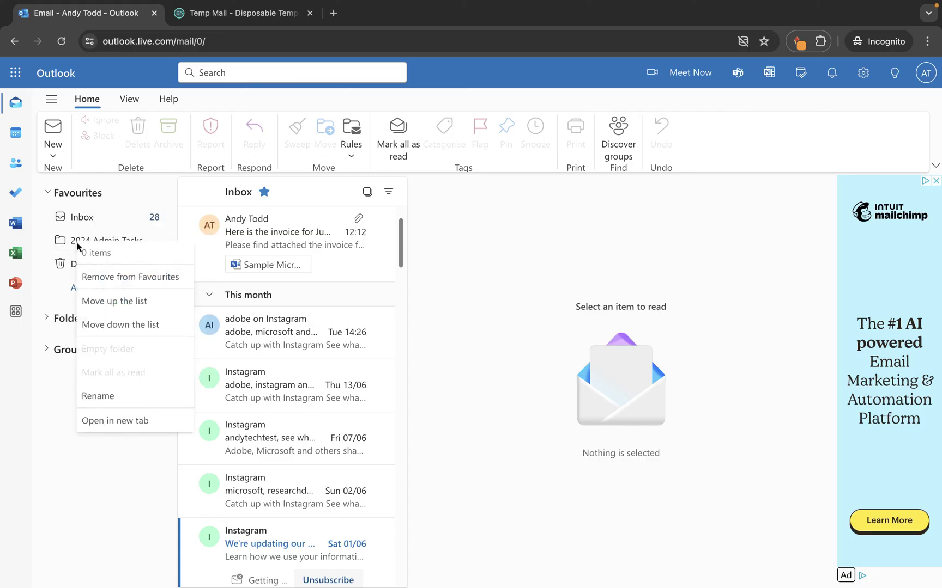
pyautogui.click(116, 306)
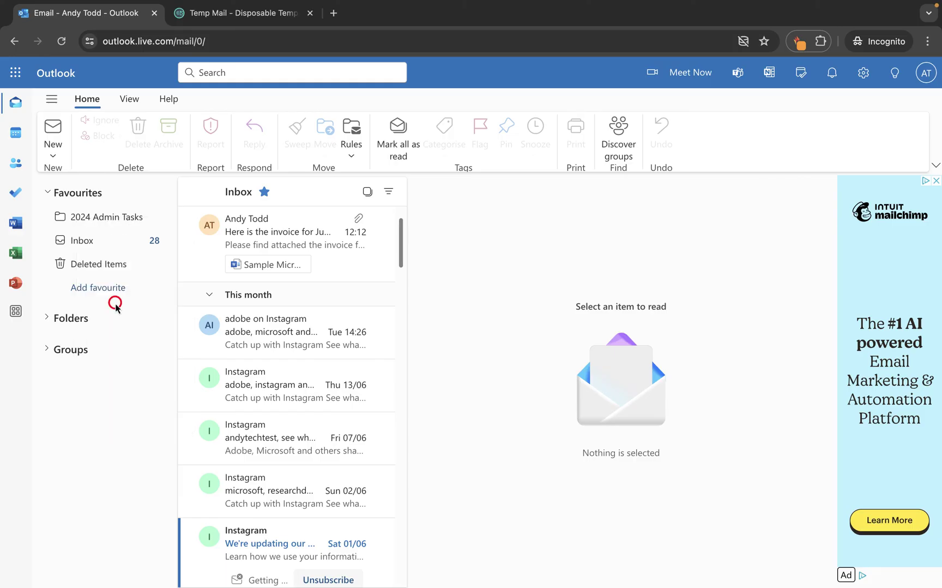
# View the contents of the 2024 Admin Tasks, Inbox and Deleted Items folders from Favourites.
pyautogui.click(97, 220)
pyautogui.click(91, 241)
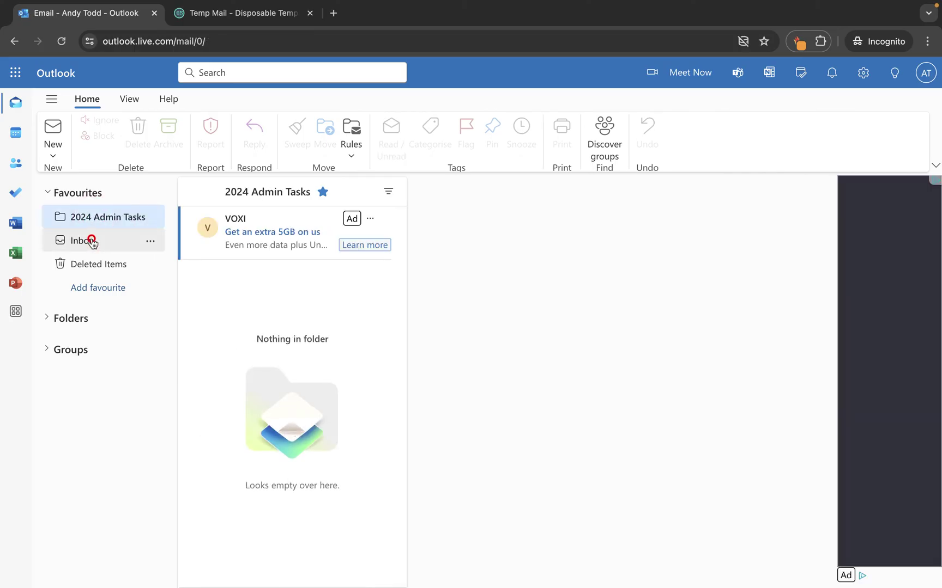
pyautogui.click(90, 263)
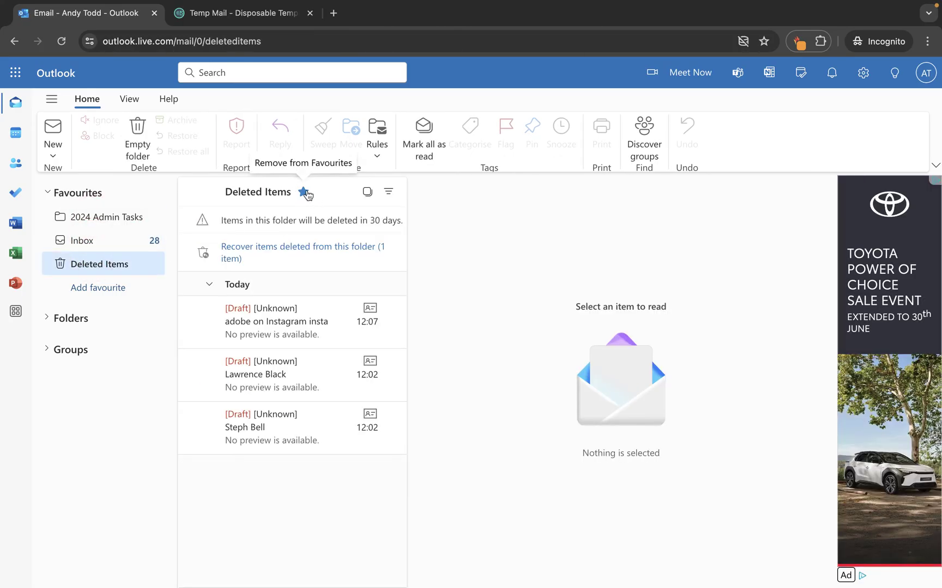
# Add the Sent Items folder to Favourites from its message list, collapse the Folders list, and remove Sent Items from Favourites again.
pyautogui.click(49, 319)
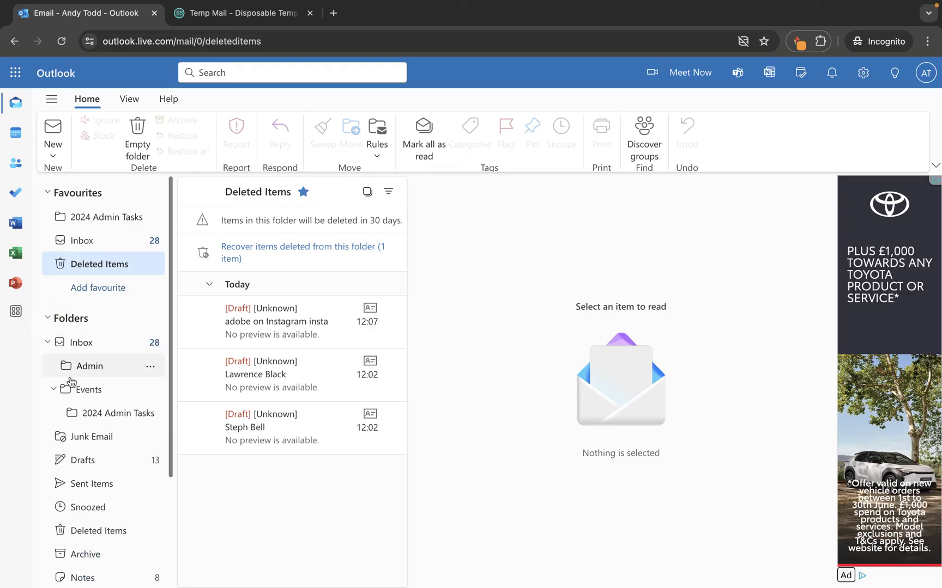
pyautogui.click(80, 483)
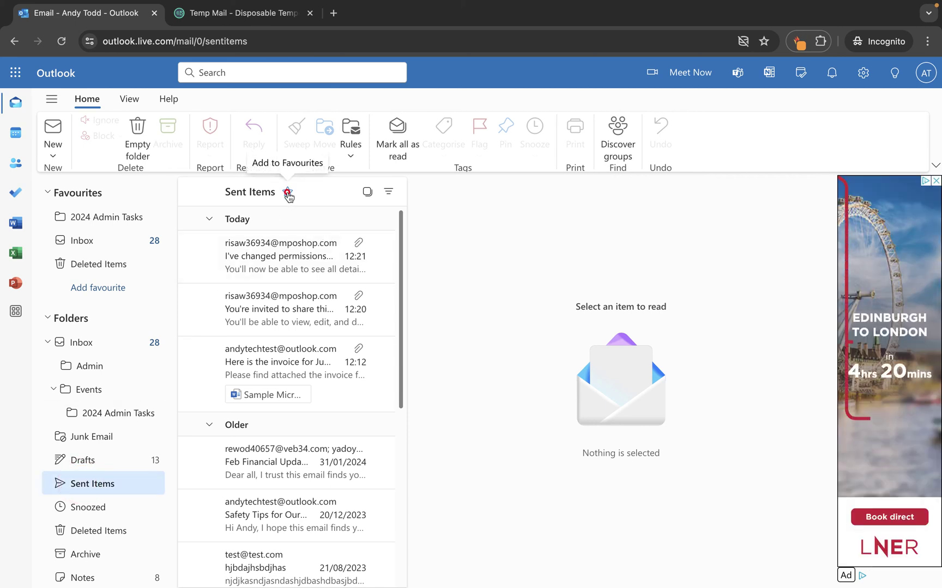
pyautogui.click(288, 193)
pyautogui.click(48, 341)
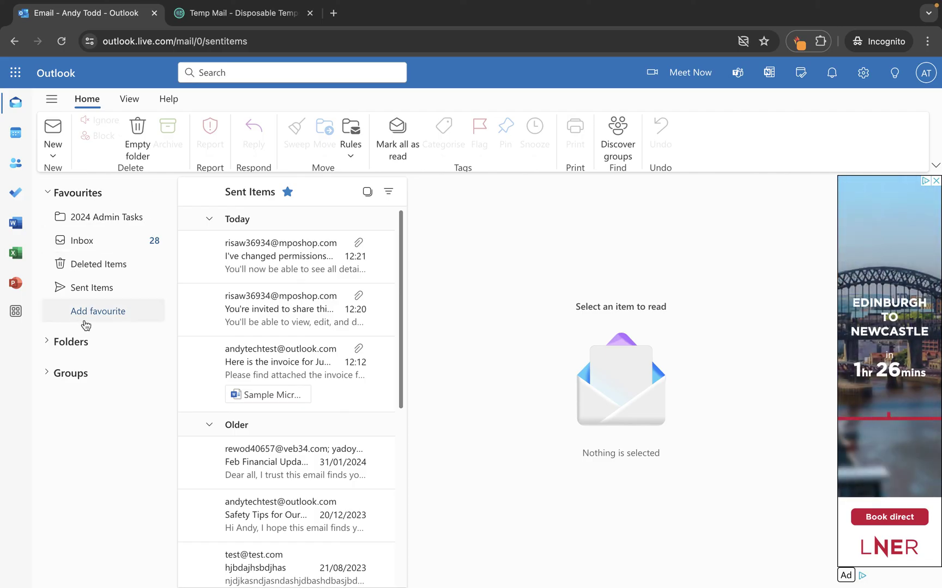
pyautogui.click(90, 290)
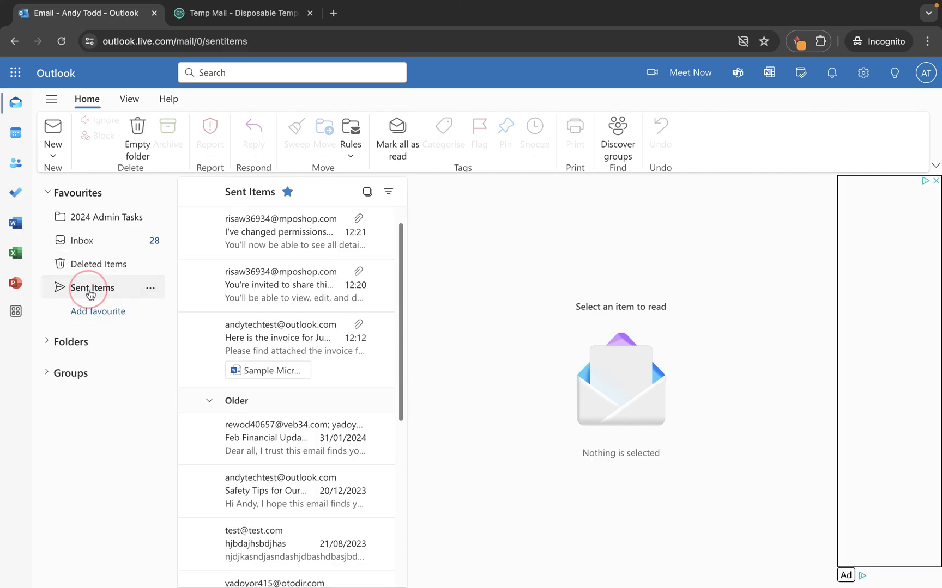
pyautogui.click(287, 193)
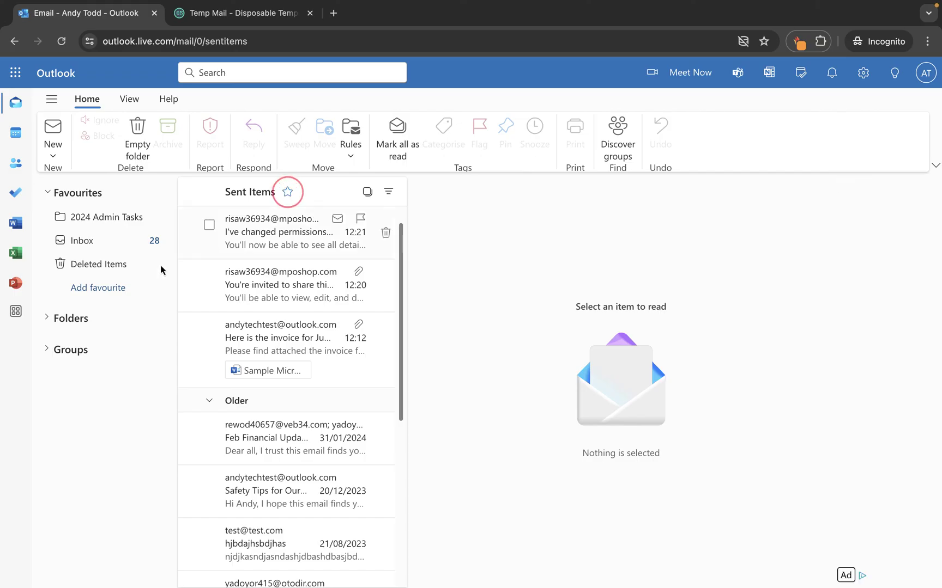
# Remove the Deleted Items and Inbox folders from Favourites.
pyautogui.click(123, 262)
pyautogui.click(303, 191)
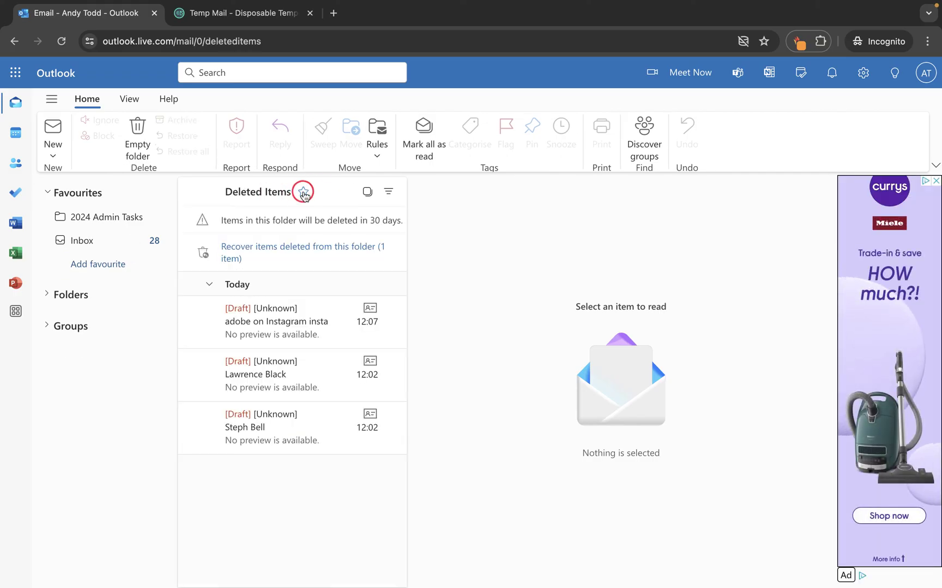
pyautogui.rightClick(82, 240)
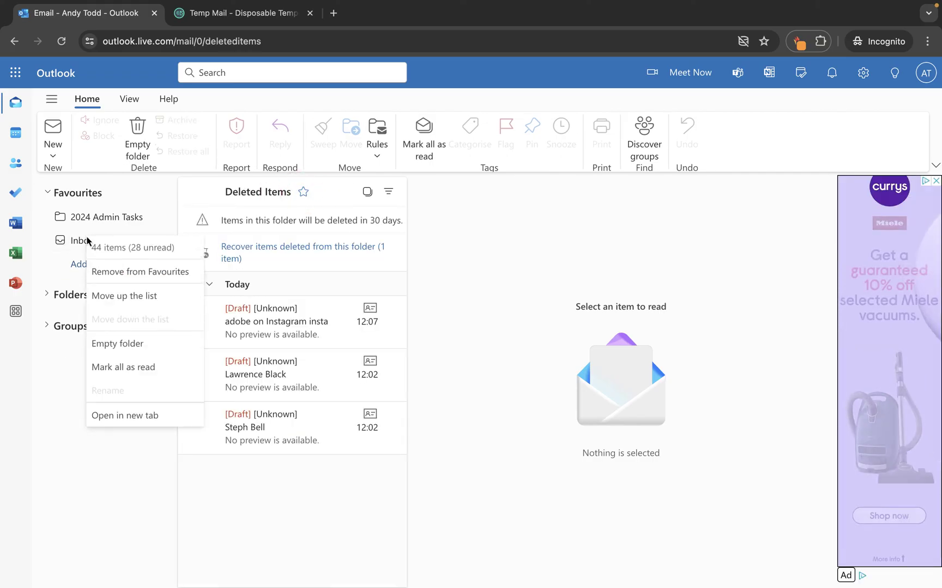
pyautogui.click(133, 272)
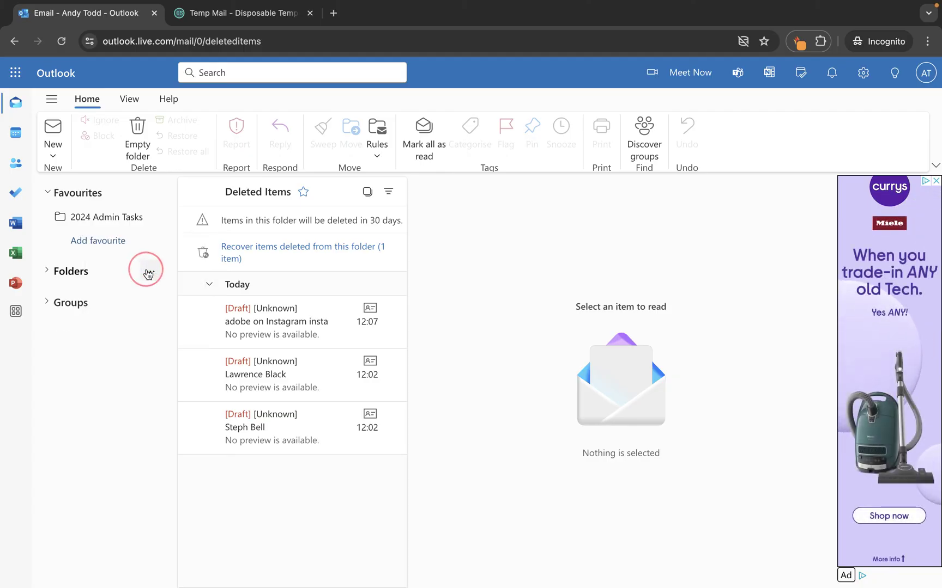
# Move the "adobe on Instagram" email from the Inbox into the 2024 Admin Tasks favourite folder, and open that folder.
pyautogui.click(47, 271)
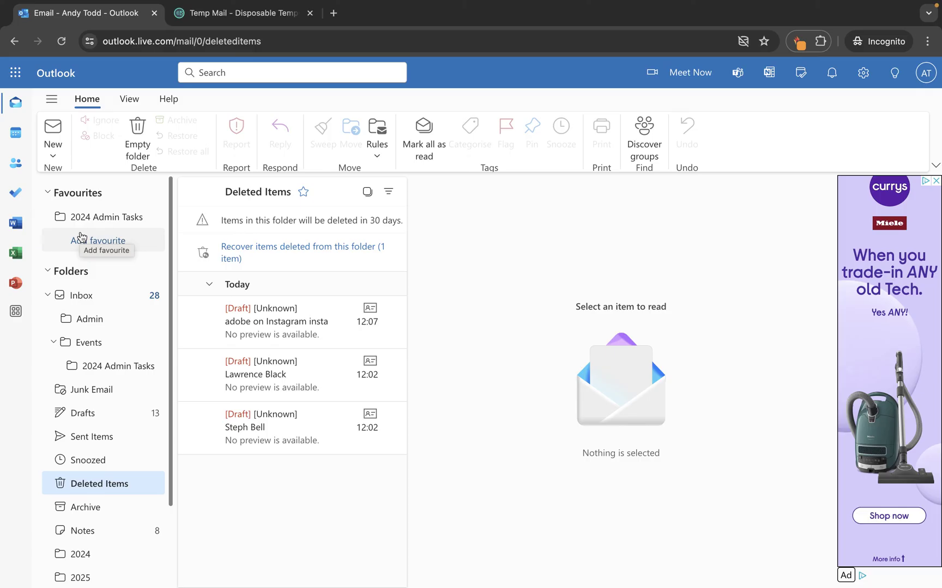
pyautogui.click(80, 294)
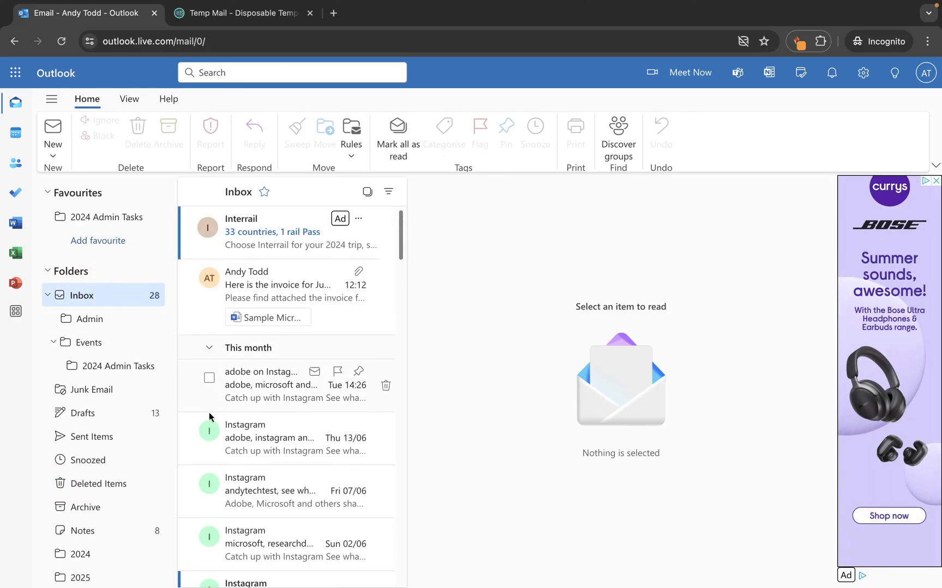
pyautogui.scroll(-15, 256, 443)
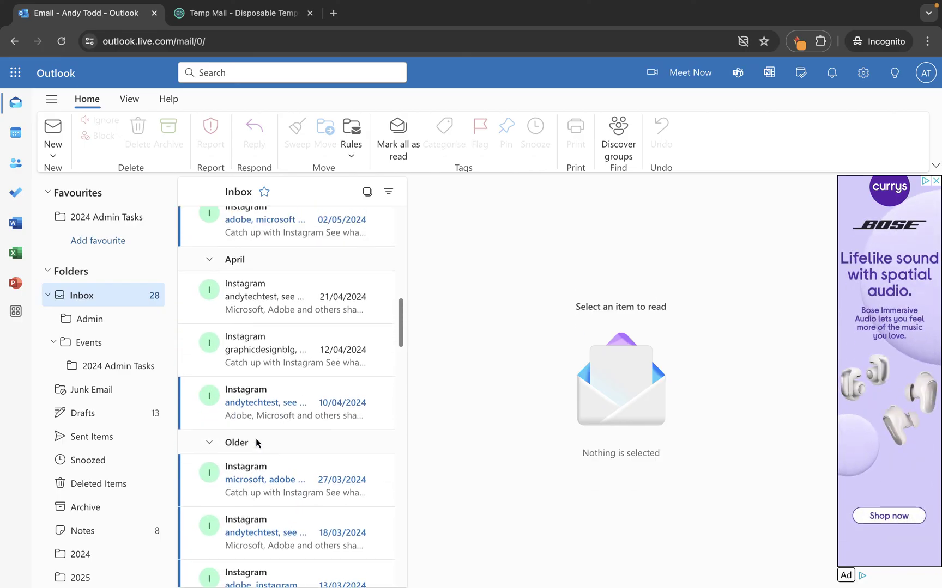
pyautogui.scroll(8, 256, 443)
pyautogui.scroll(2, 256, 442)
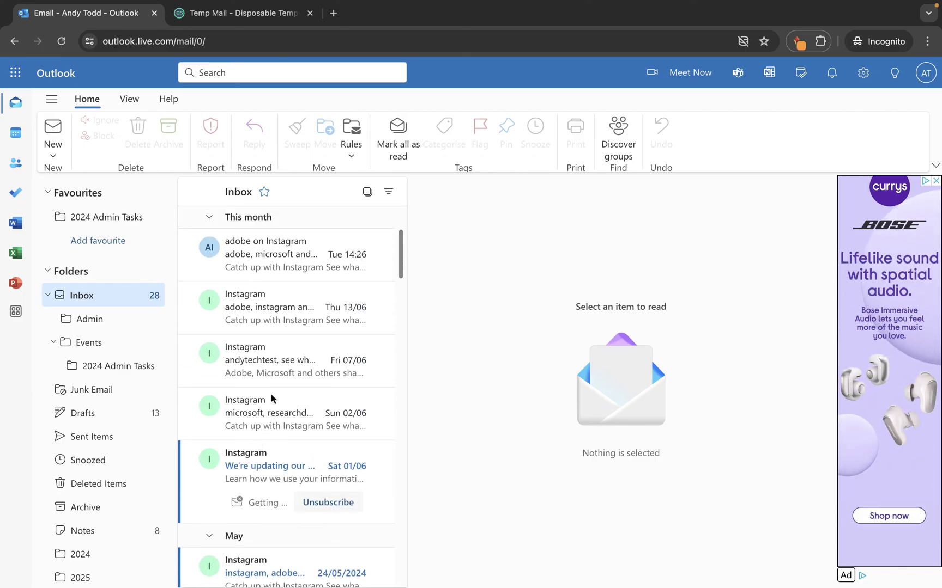
pyautogui.click(274, 269)
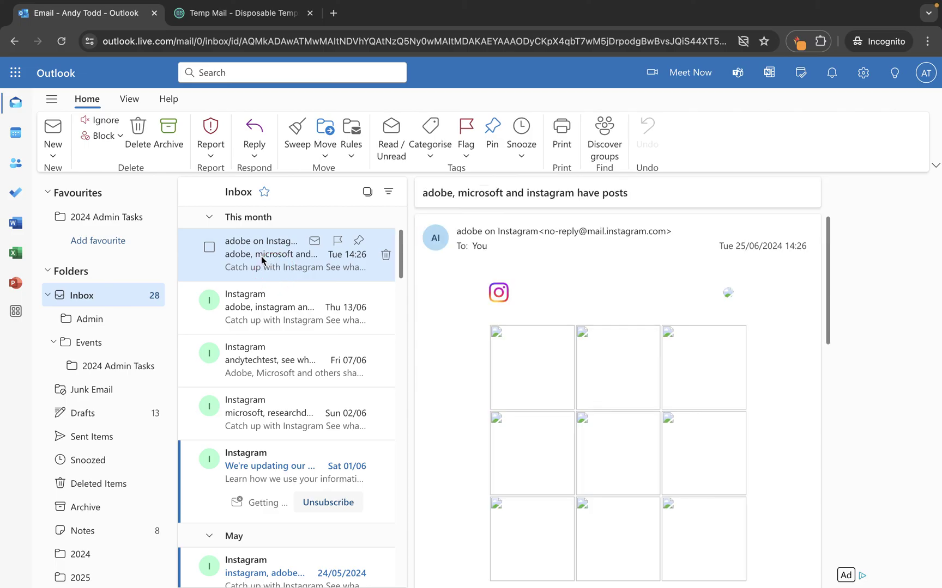
pyautogui.moveTo(105, 219); pyautogui.dragTo(78, 216)
pyautogui.click(103, 220)
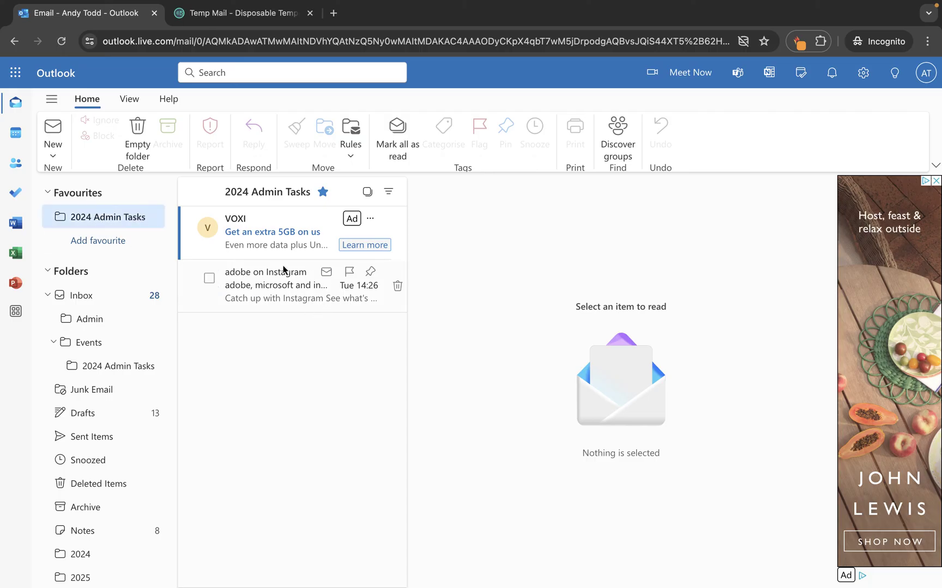
# Move the three Inbox emails from Instagram dated 13/06, 07/06 and 02/06 into 2024 Admin Tasks, and open that folder.
pyautogui.click(79, 295)
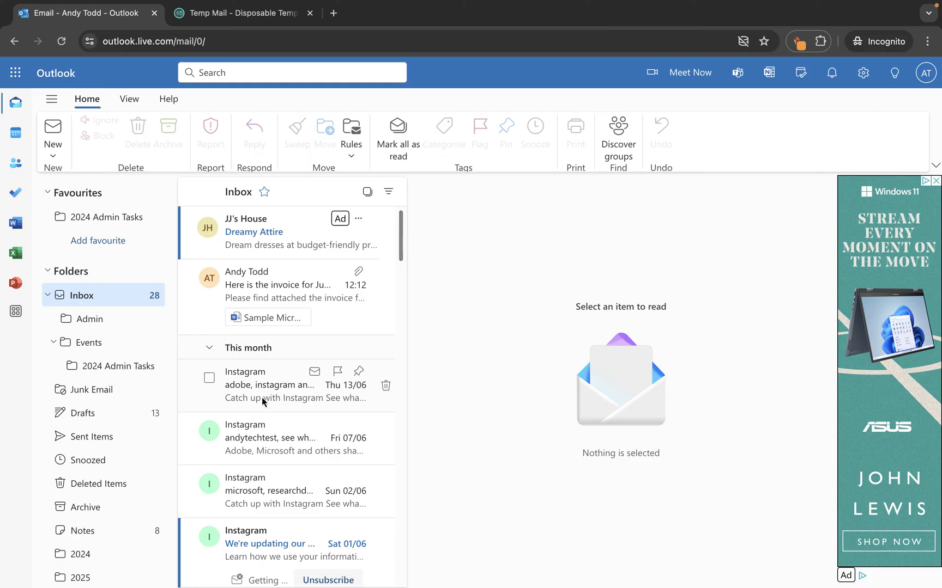
pyautogui.click(210, 381)
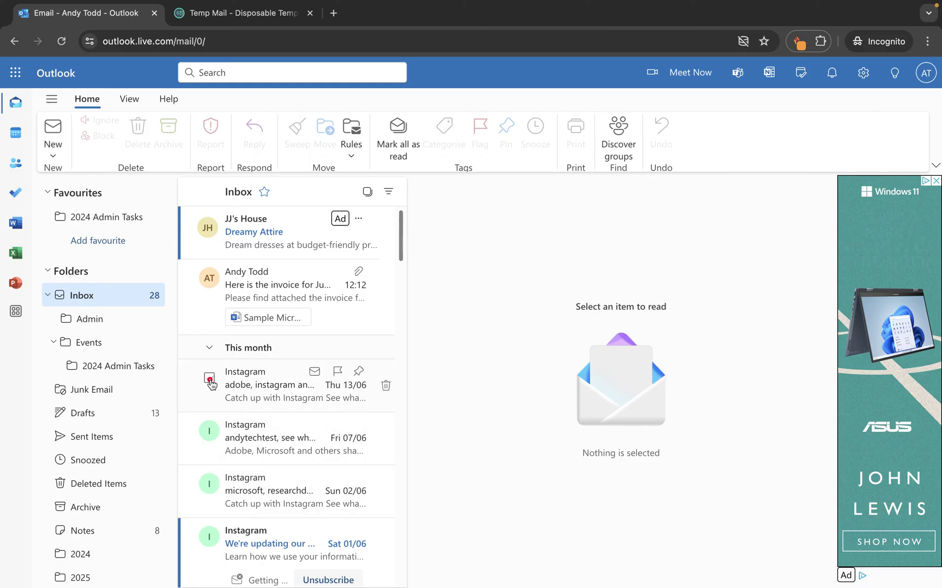
pyautogui.click(209, 431)
pyautogui.click(209, 484)
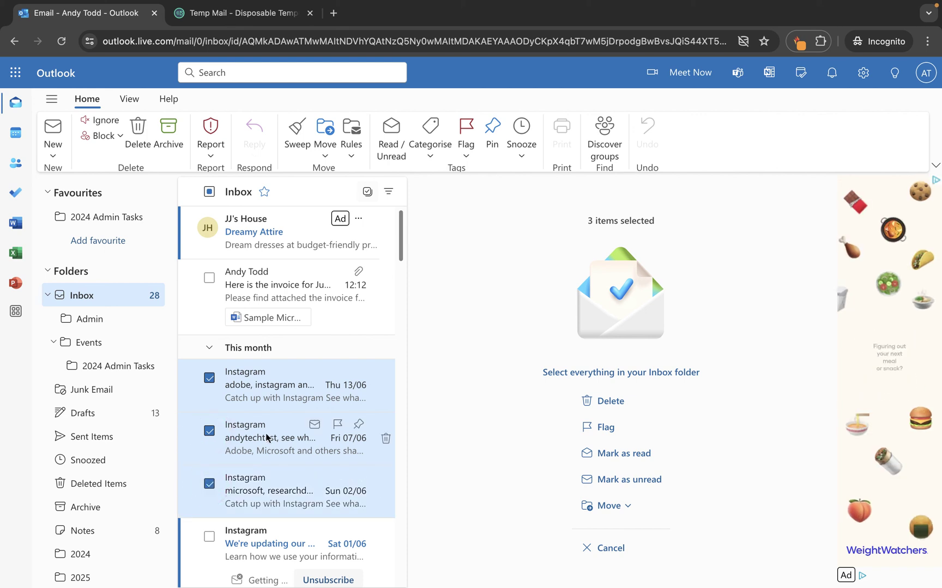
pyautogui.click(323, 142)
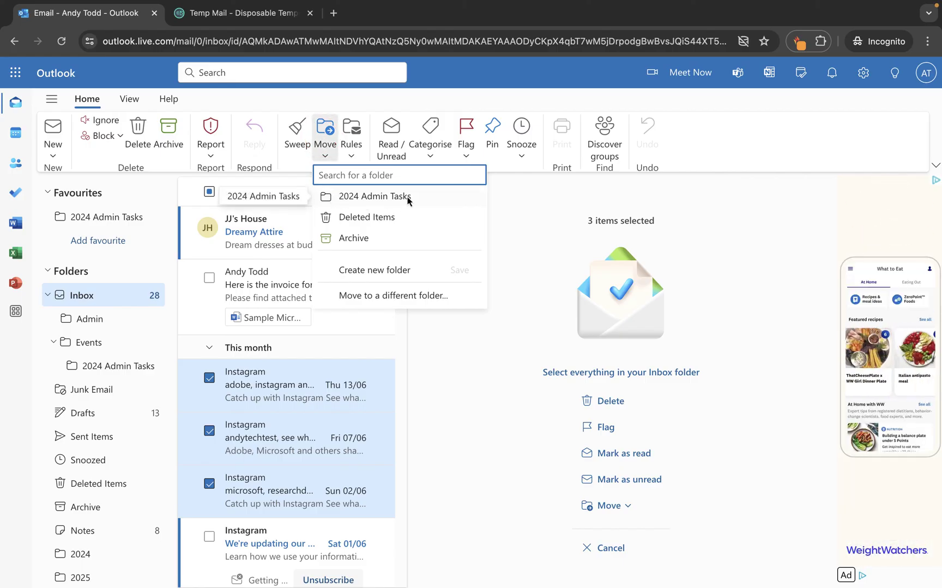
pyautogui.click(352, 197)
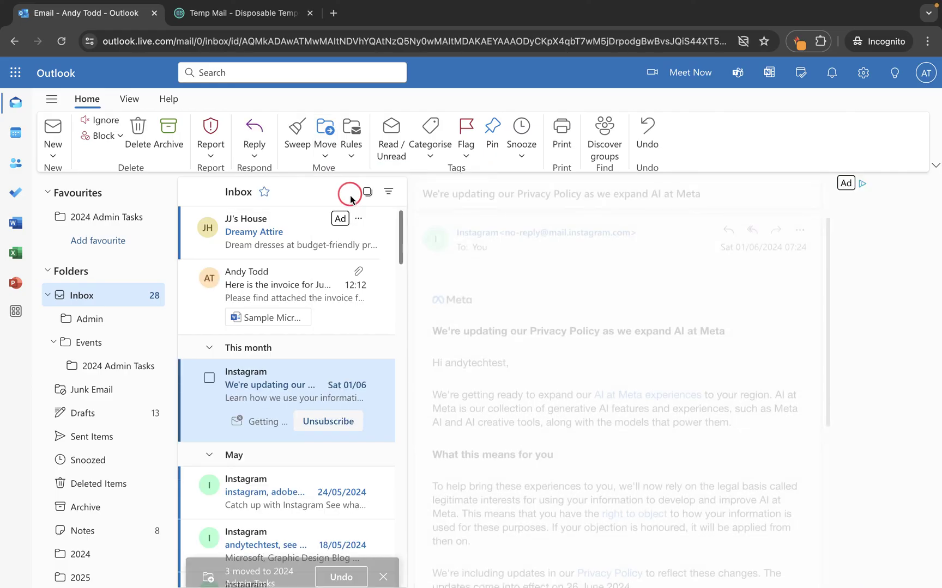
pyautogui.click(109, 218)
# Move the Instagram email dated 02/05/2024 from the Inbox into a new folder named 2023.
pyautogui.click(80, 295)
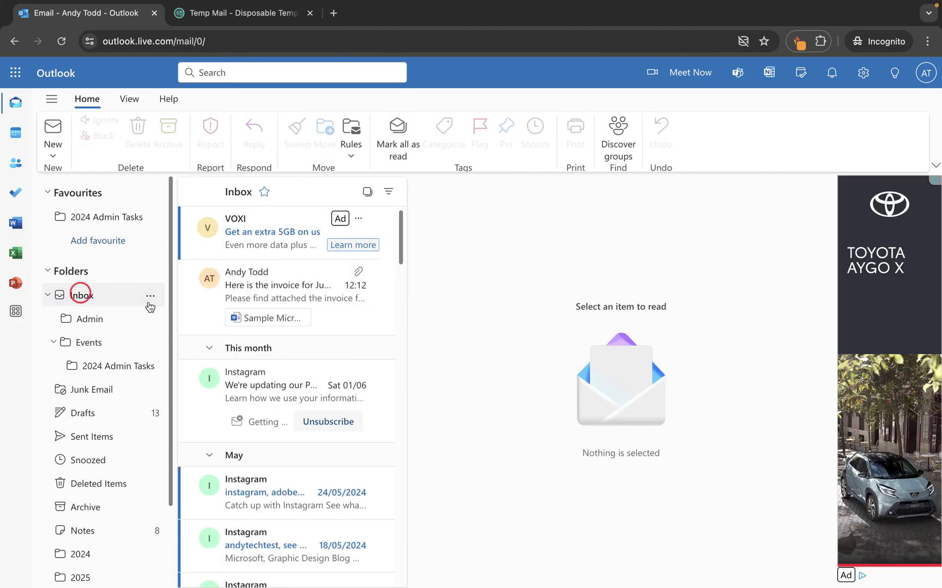
pyautogui.scroll(-5, 304, 314)
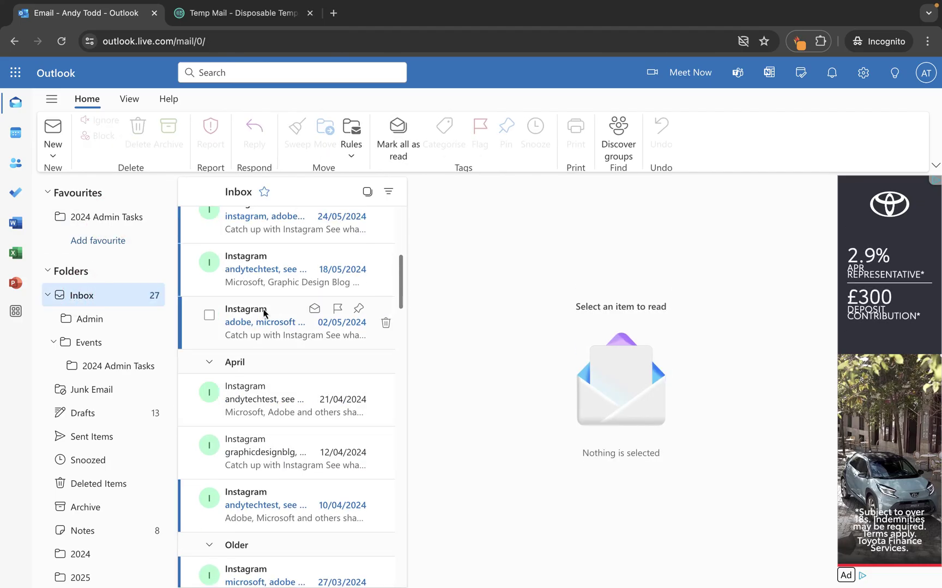
pyautogui.click(263, 313)
pyautogui.rightClick(264, 313)
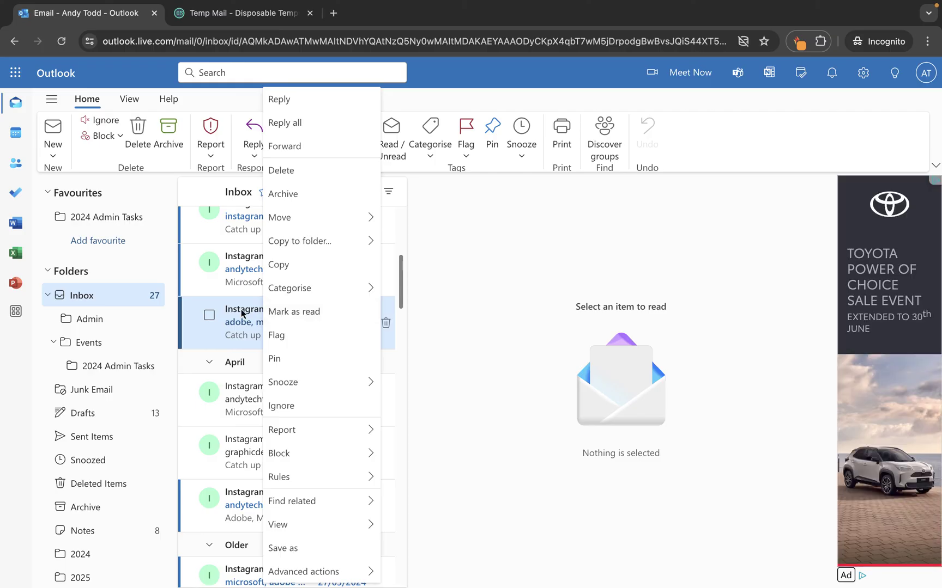
pyautogui.moveTo(327, 226)
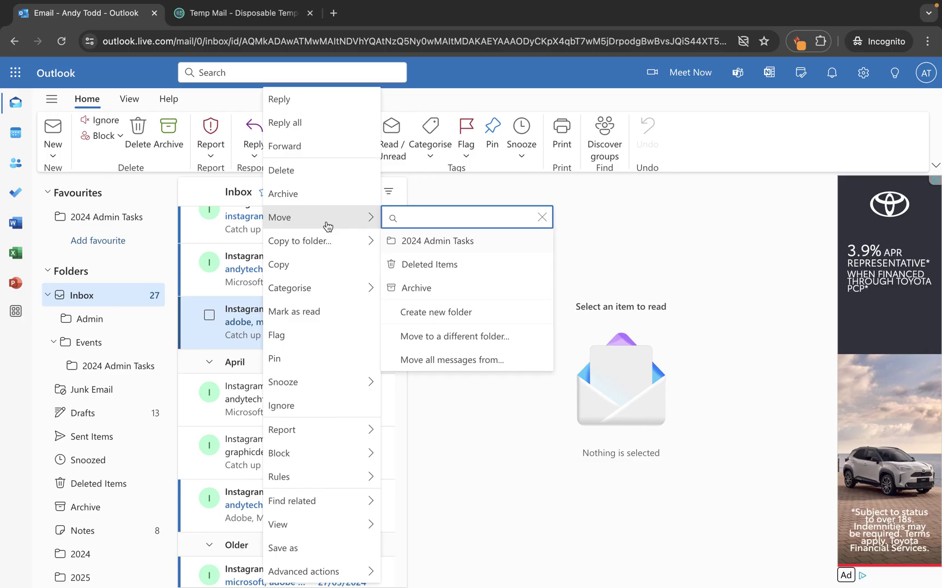
pyautogui.click(425, 317)
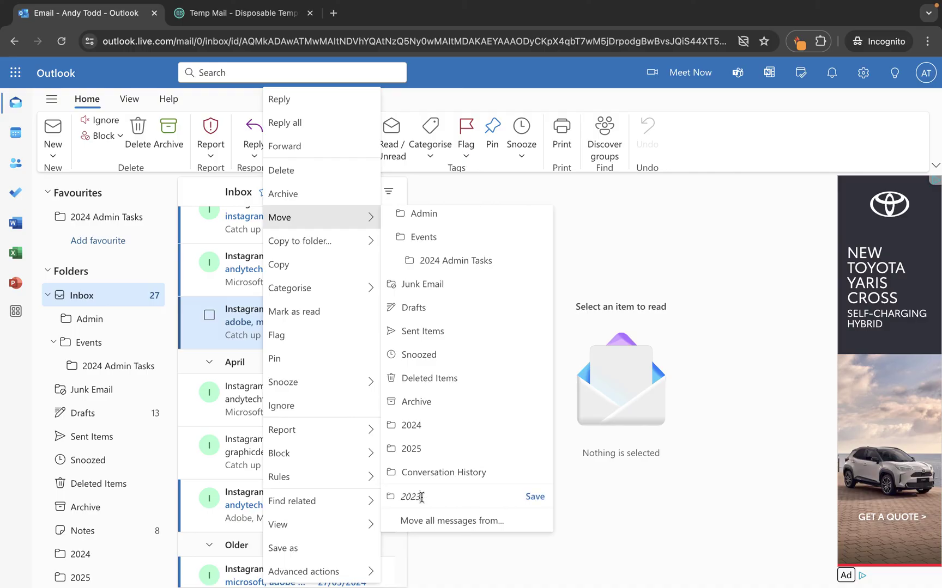
pyautogui.write('2023')
pyautogui.click(534, 496)
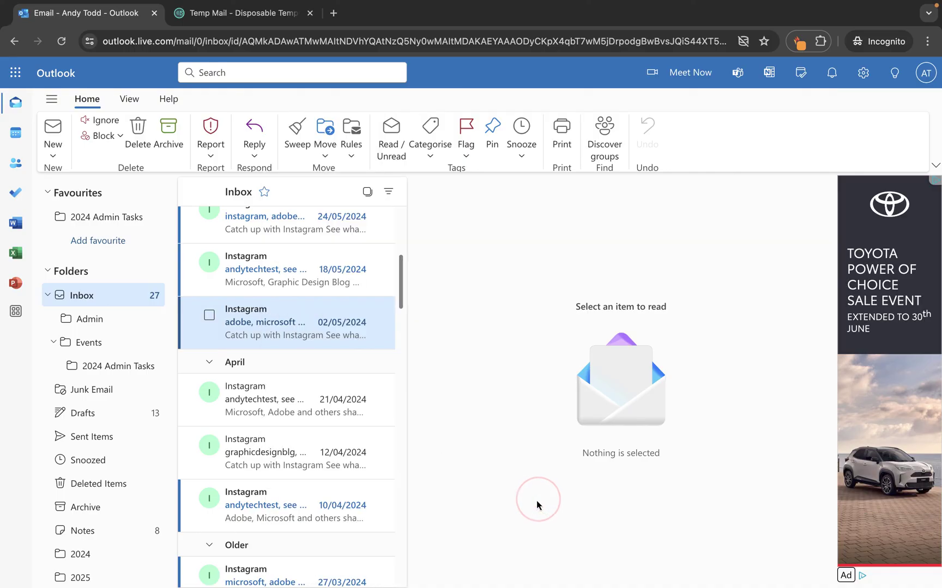
# Reload the mailbox page to refresh the folder list, and open the 2023 folder.
pyautogui.scroll(-2, 126, 432)
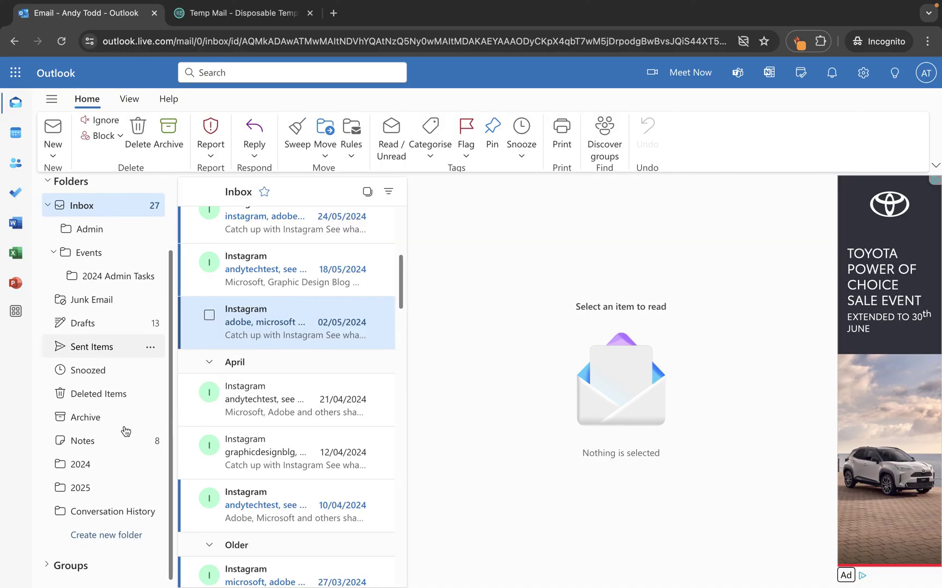
pyautogui.scroll(2, 126, 431)
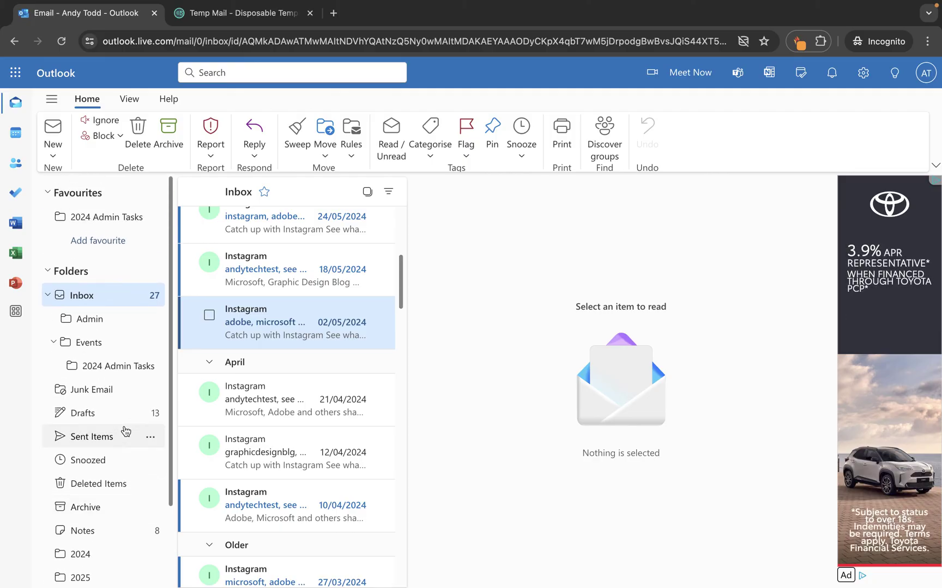
pyautogui.scroll(-2, 125, 432)
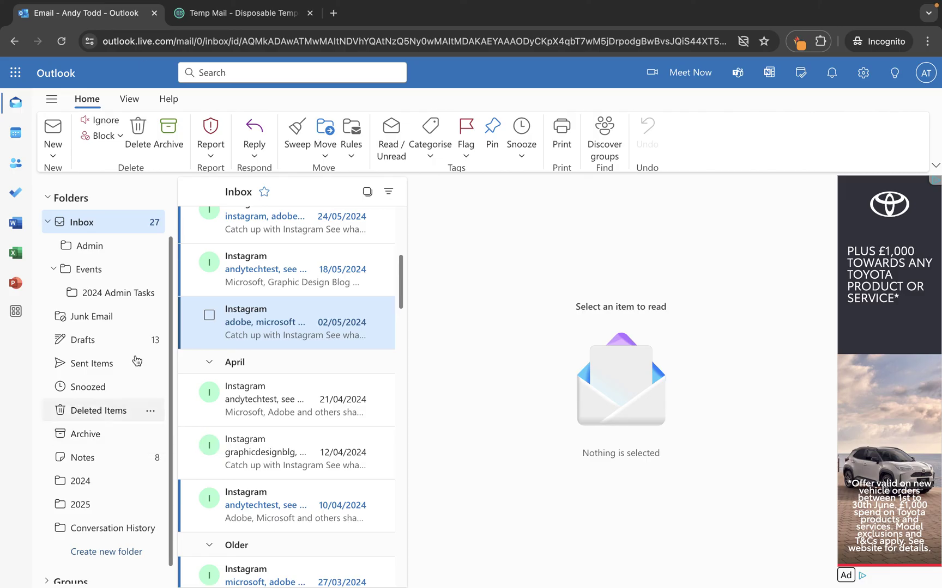
pyautogui.click(62, 41)
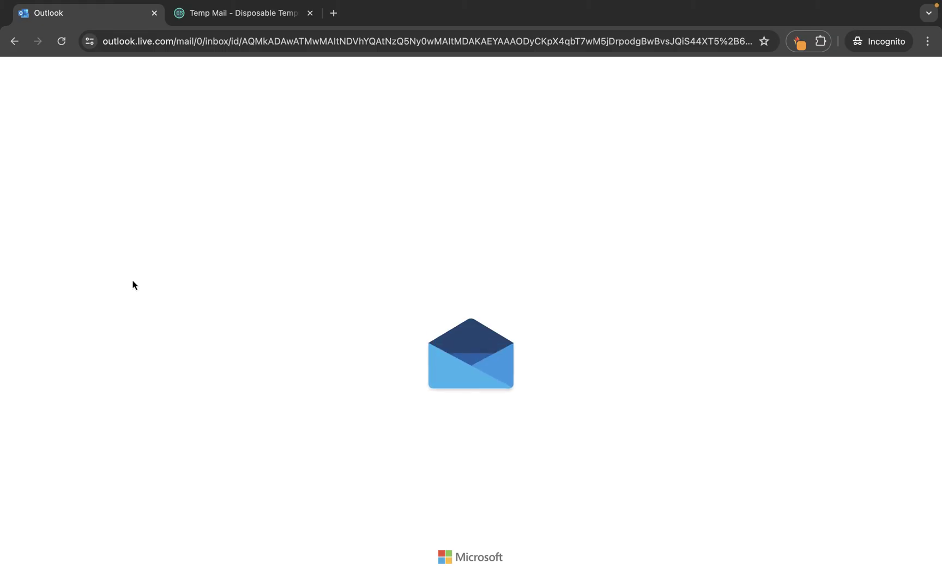
pyautogui.scroll(-1, 134, 284)
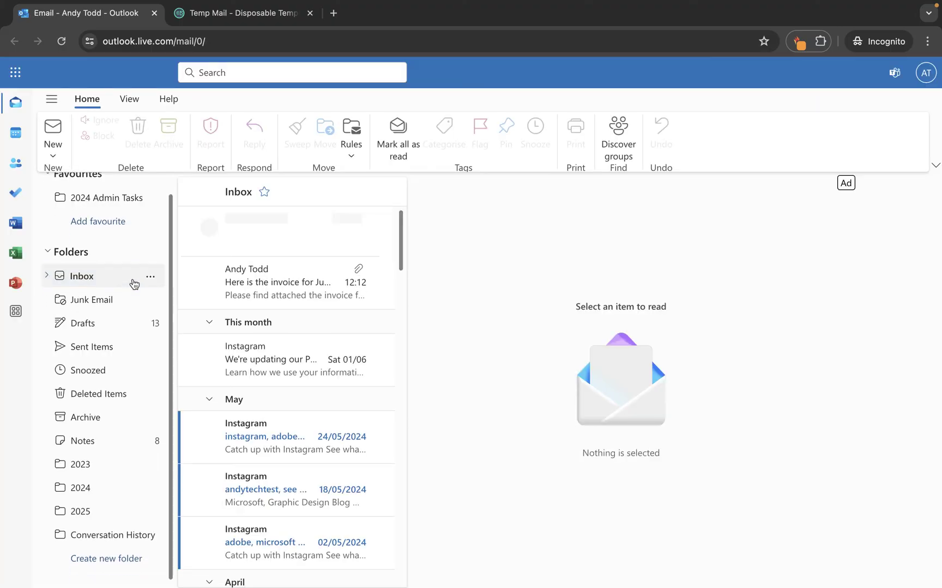
pyautogui.click(87, 467)
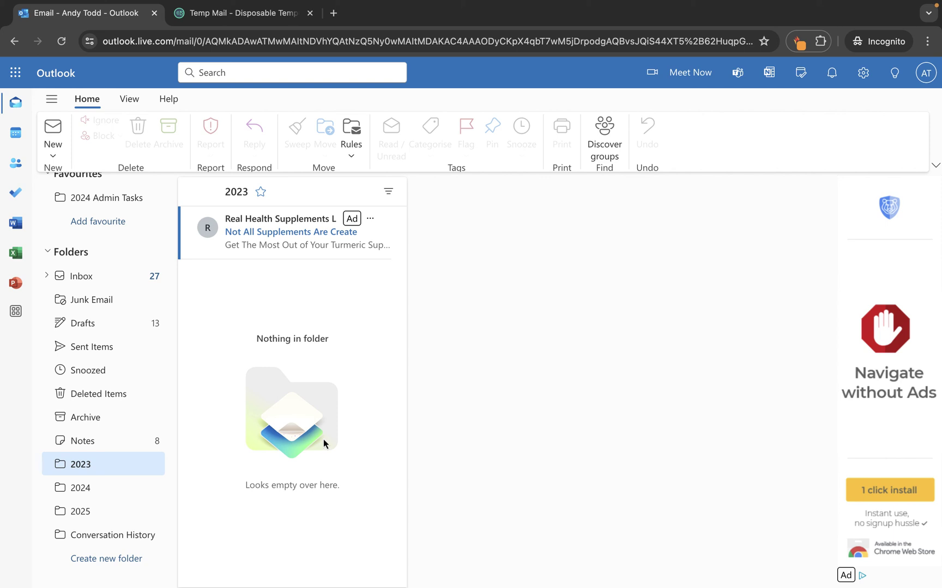
# Move the Instagram email dated 24/05/2024 from the Inbox into the existing 2023 folder.
pyautogui.click(79, 276)
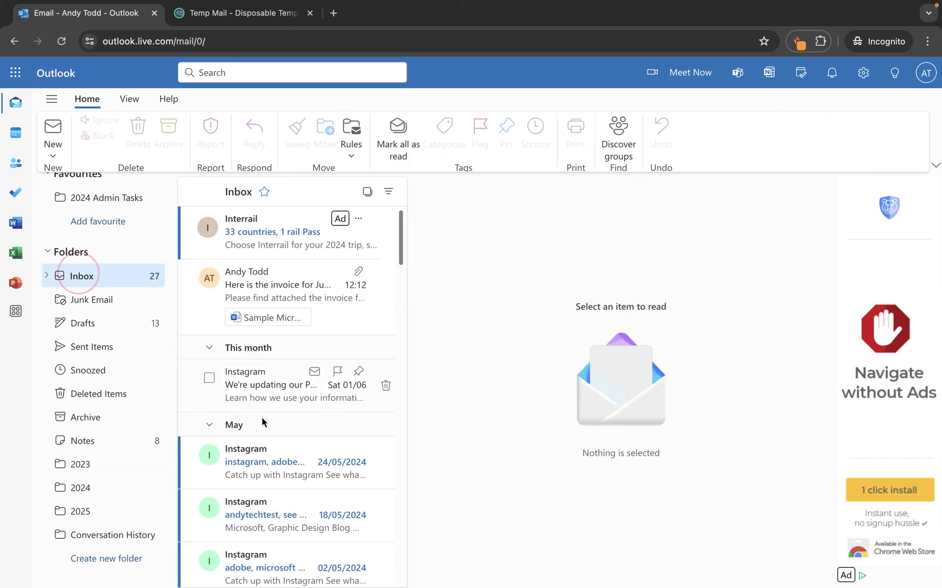
pyautogui.rightClick(254, 460)
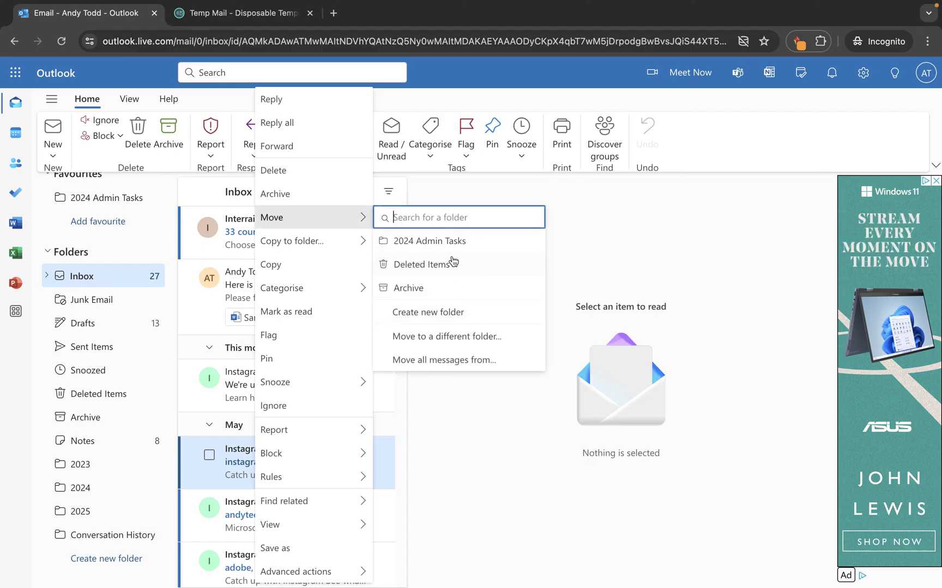
pyautogui.write('2023')
pyautogui.click(435, 243)
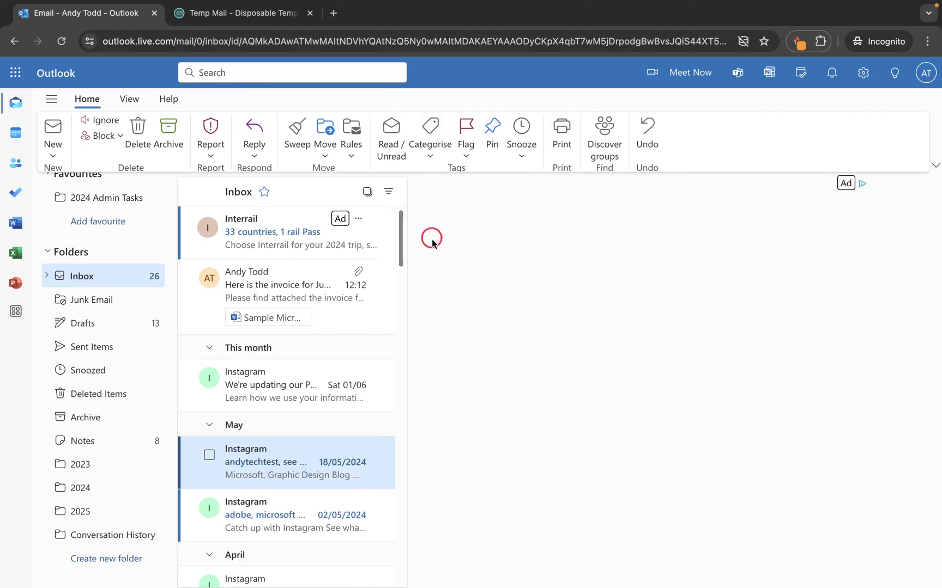
# Open the 2023 folder and move its Instagram email dated 24/05/2024 back into the Inbox.
pyautogui.click(76, 462)
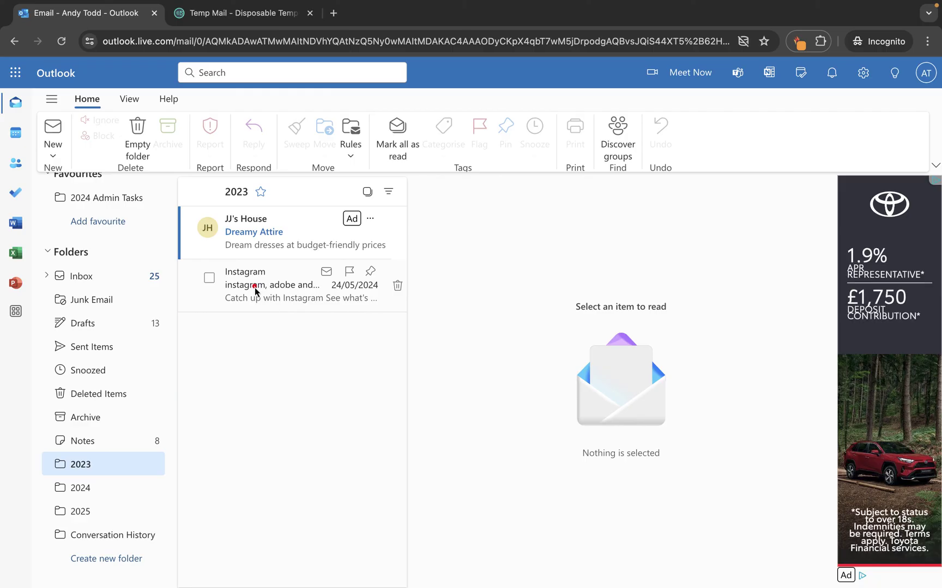
pyautogui.moveTo(254, 287); pyautogui.dragTo(74, 275)
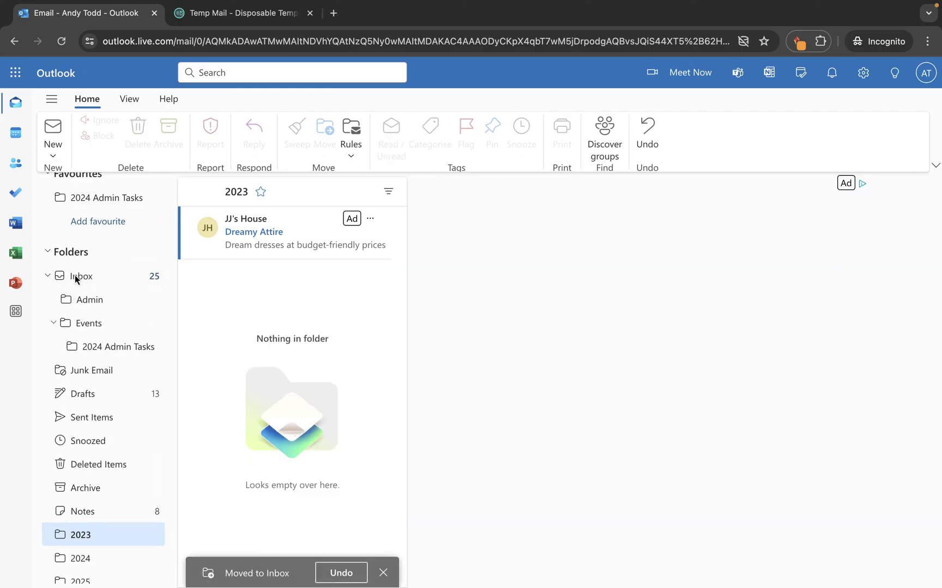